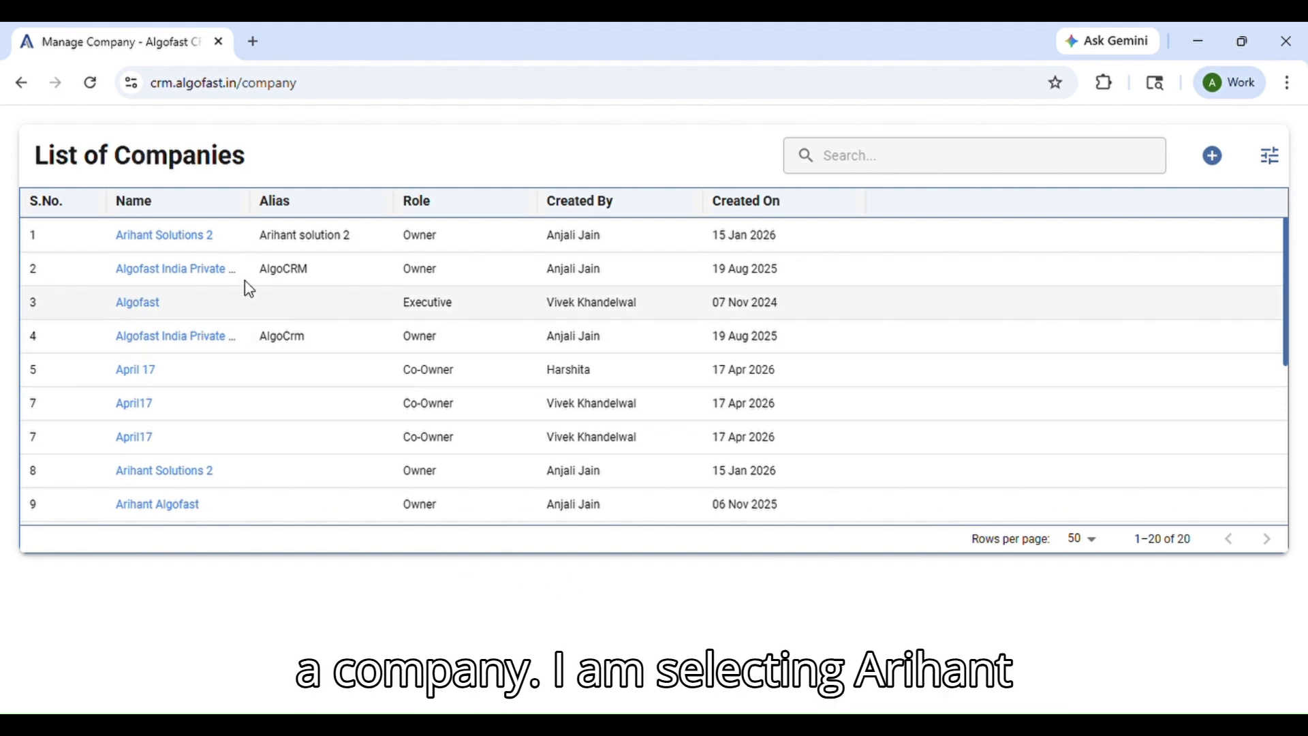
- Open the company Arihant Solutions 2 and go to its Name Document Config list
click(191, 238)
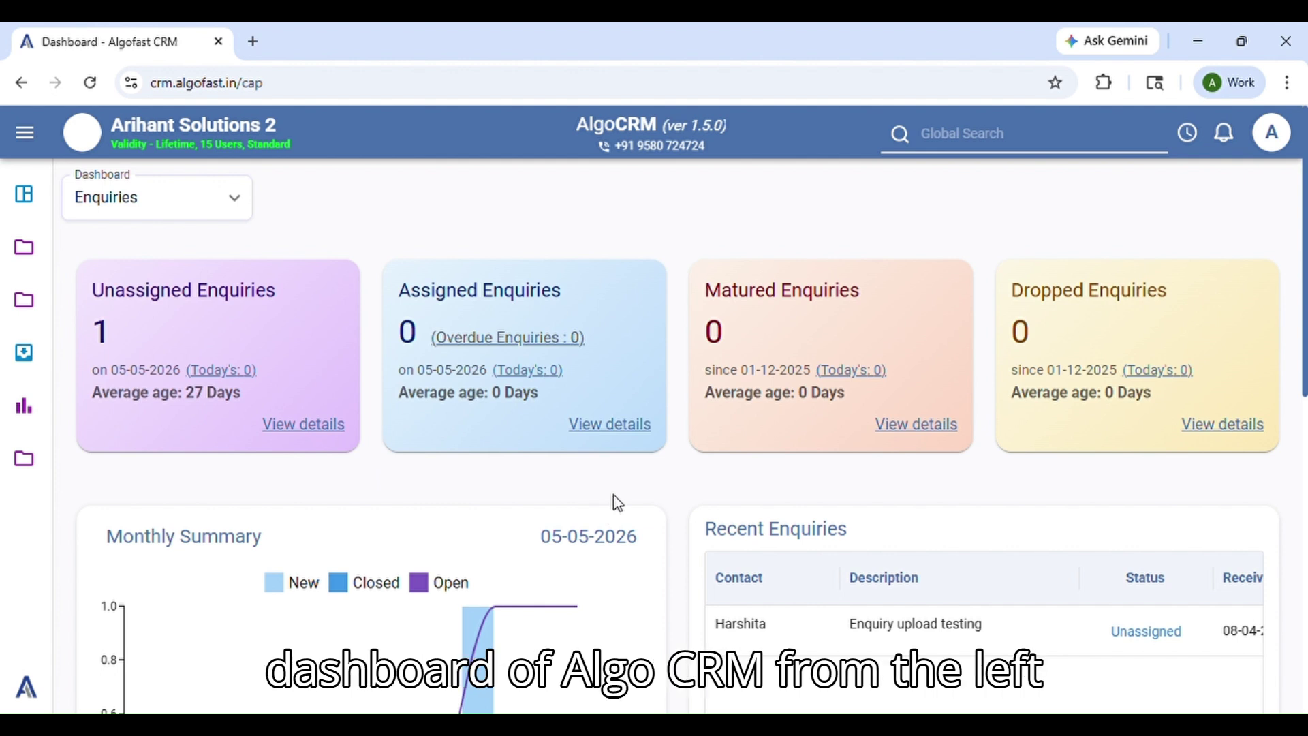
click(9, 412)
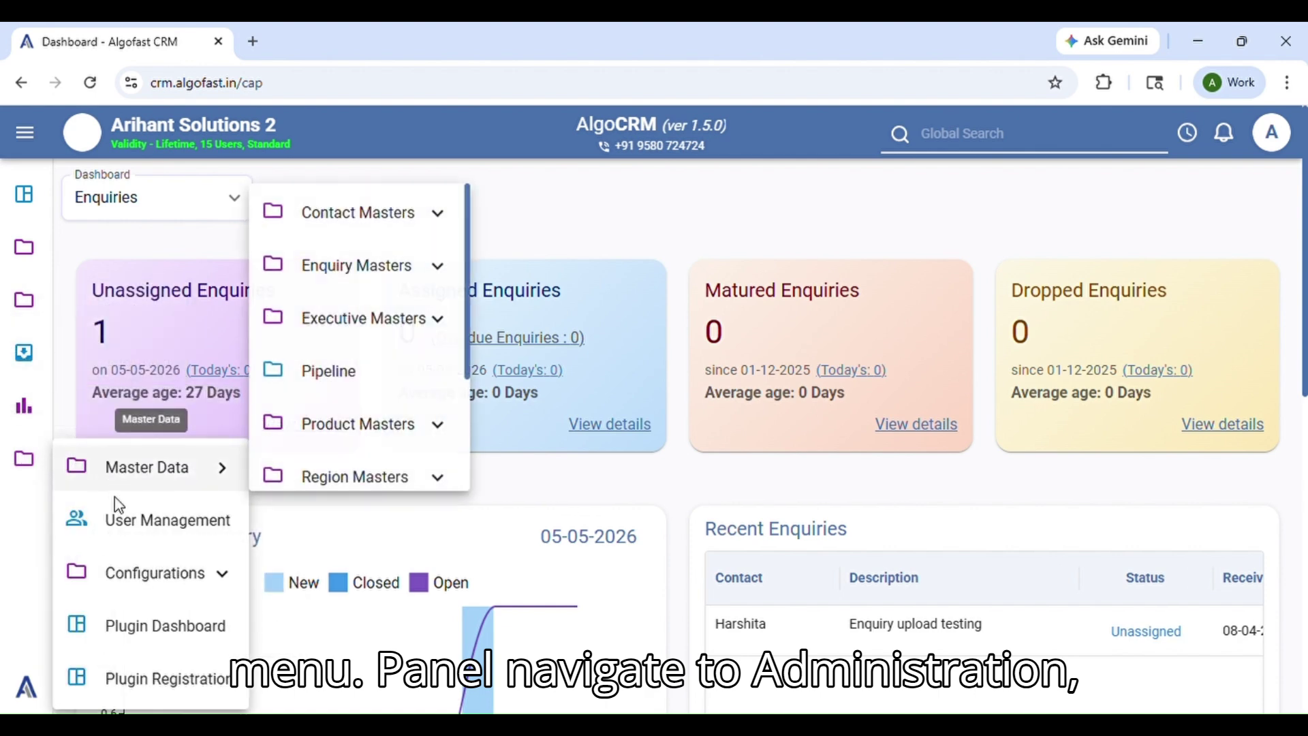
mouse_move(153, 583)
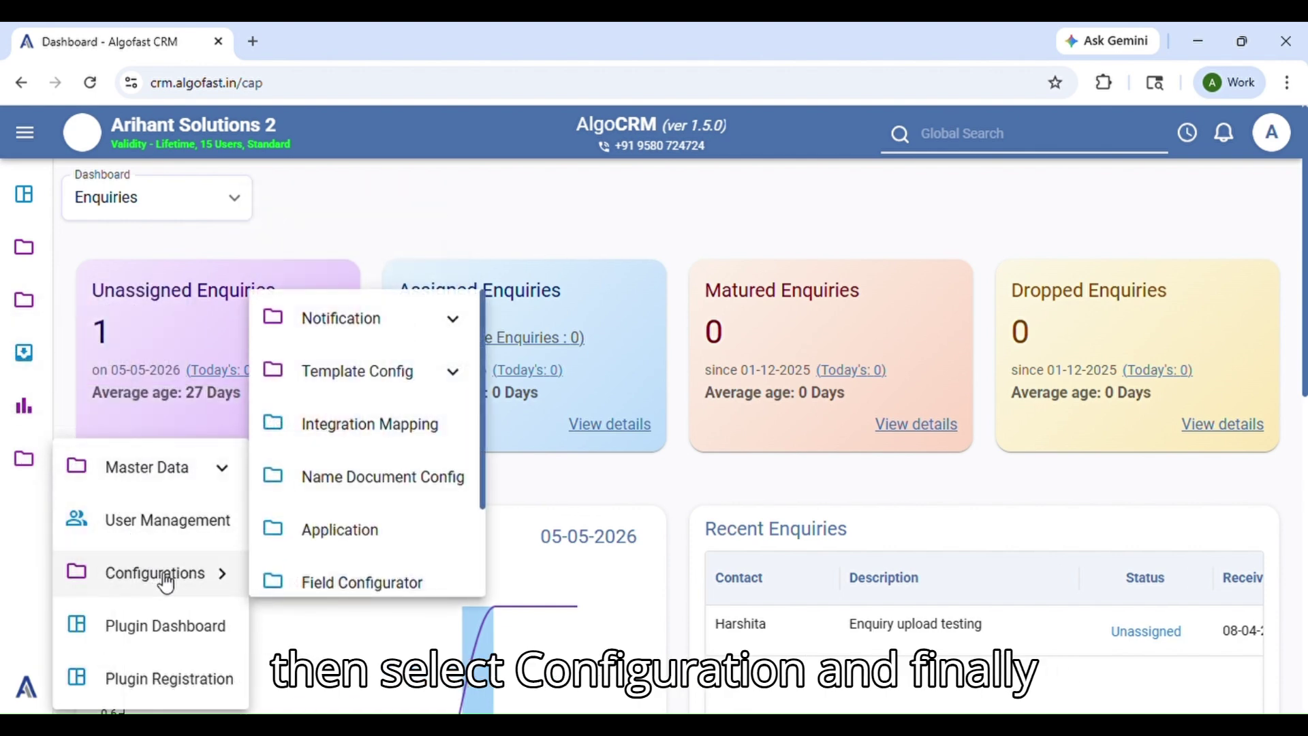
click(381, 477)
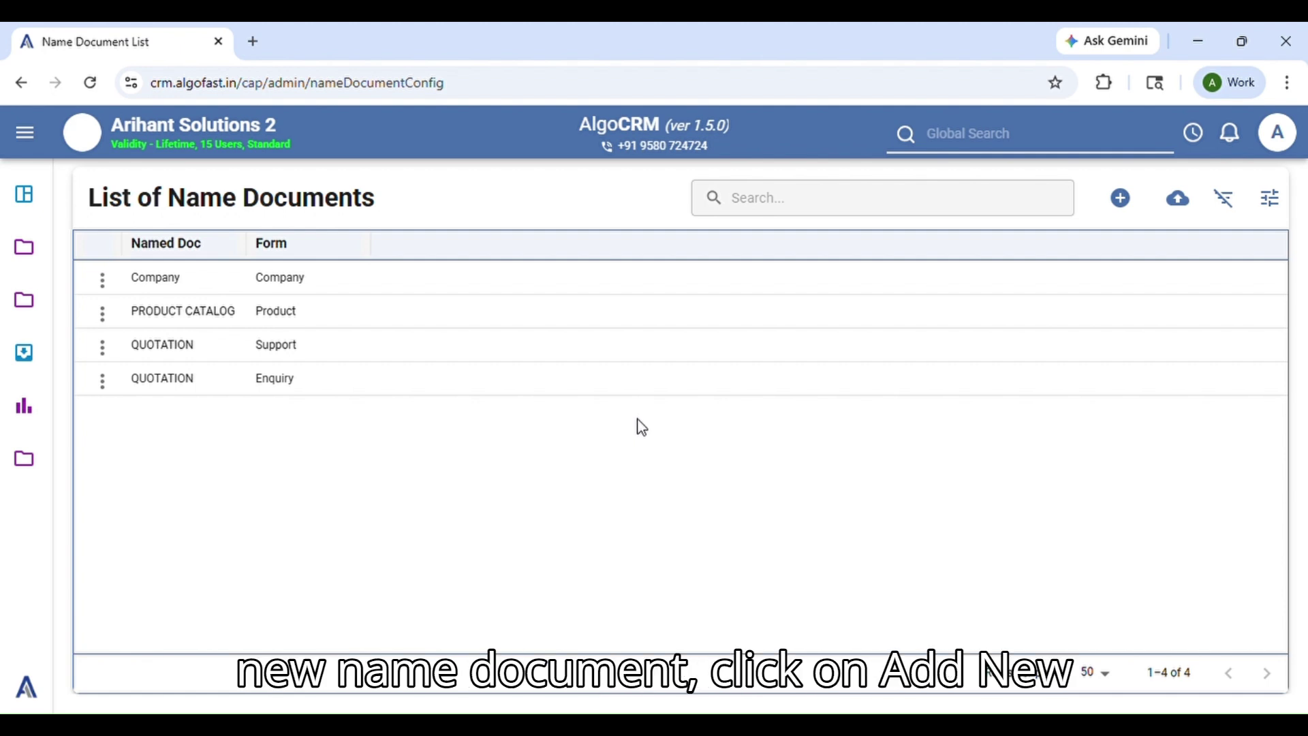
- Start adding a new name document and look through the forms it can be assigned to
click(1134, 209)
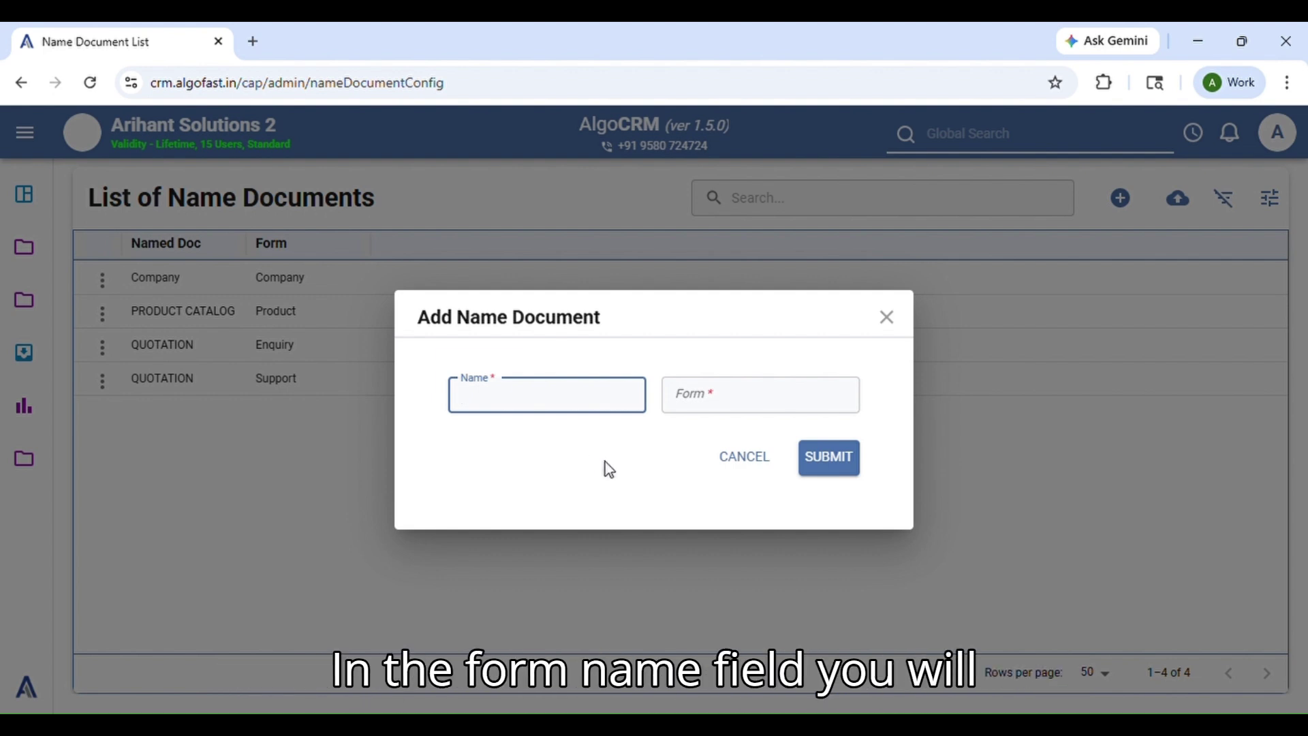
click(753, 406)
scroll(736, 584, down, 2)
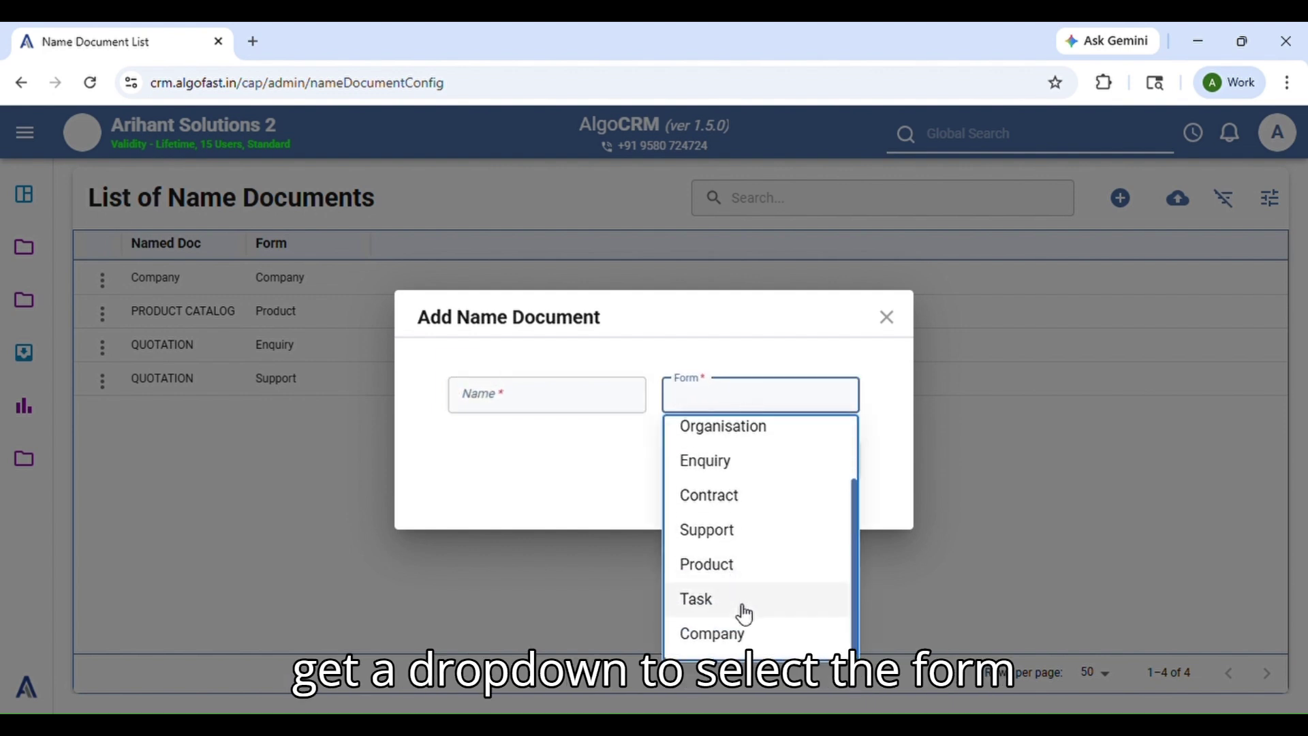
scroll(746, 614, up, 2)
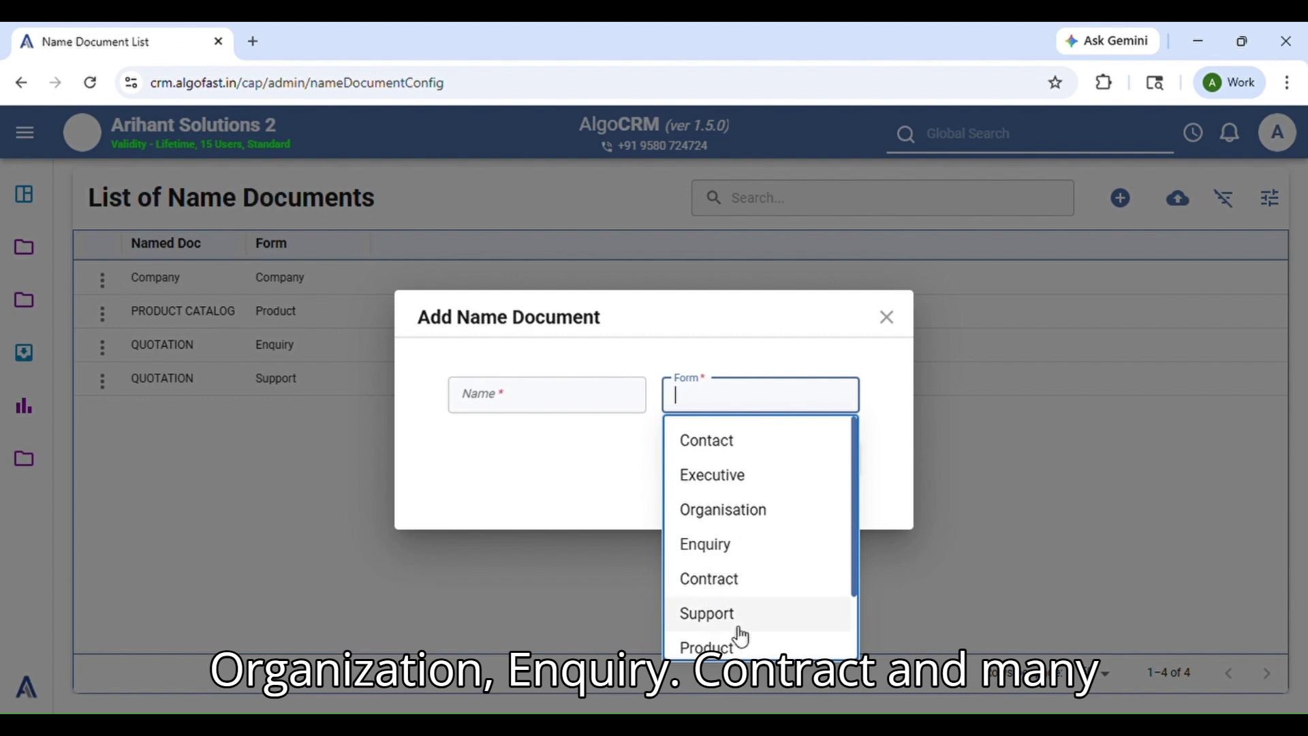
scroll(740, 635, down, 1)
scroll(744, 614, up, 1)
click(594, 465)
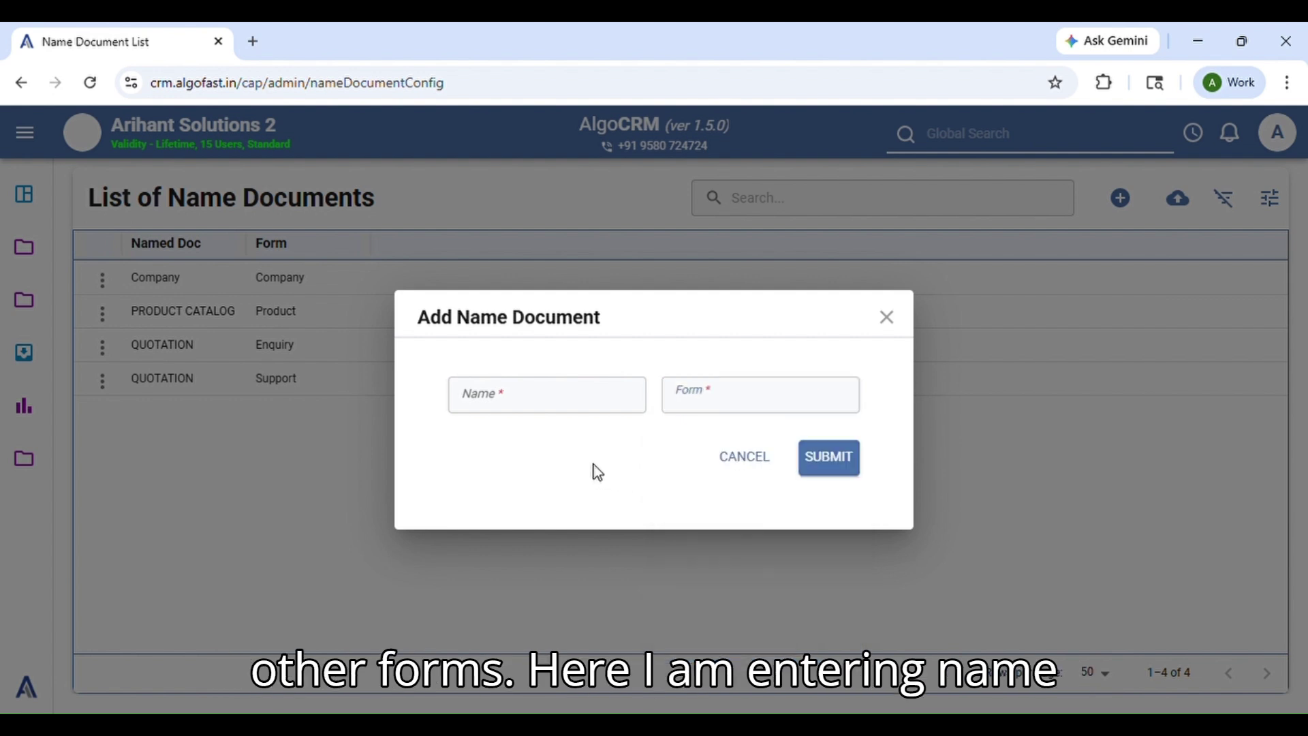
- Name the document "Named Document", assign it to the Contact form, submit it and close the dialog
click(548, 413)
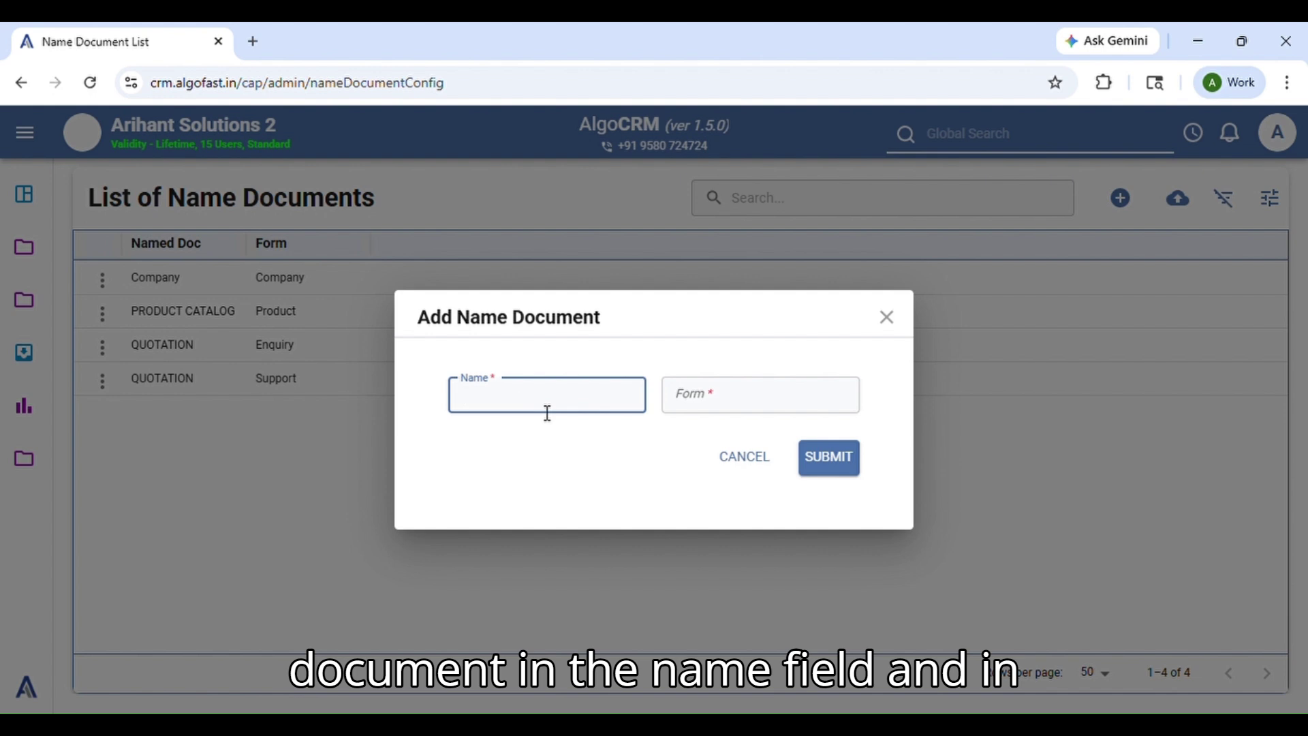
text(Named Document)
click(743, 409)
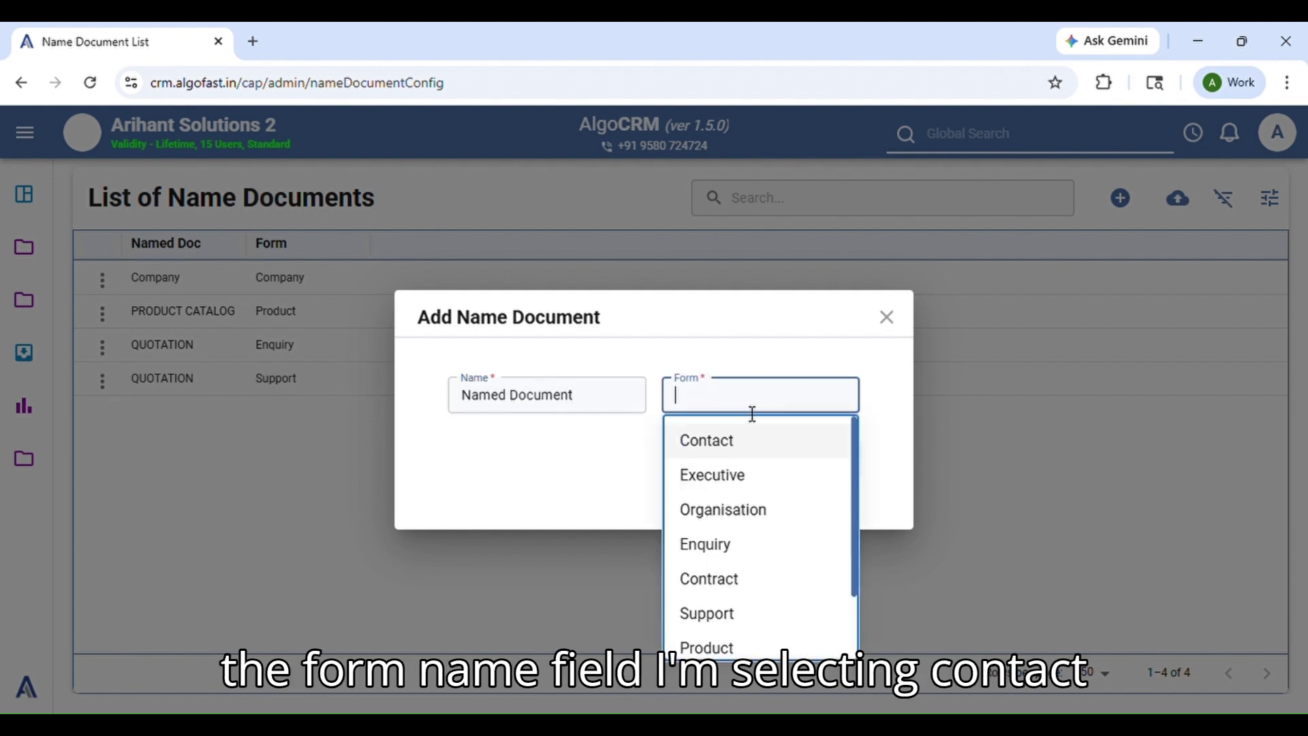
click(732, 450)
click(629, 455)
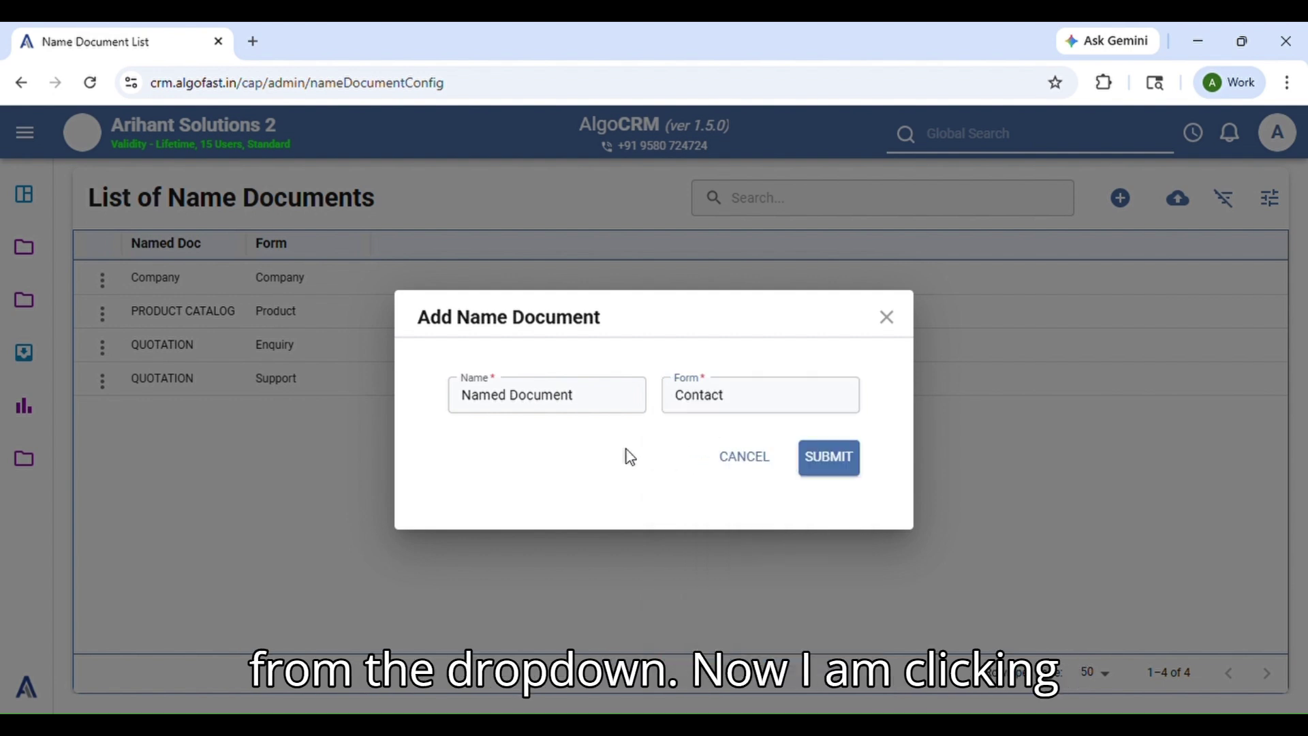
click(841, 465)
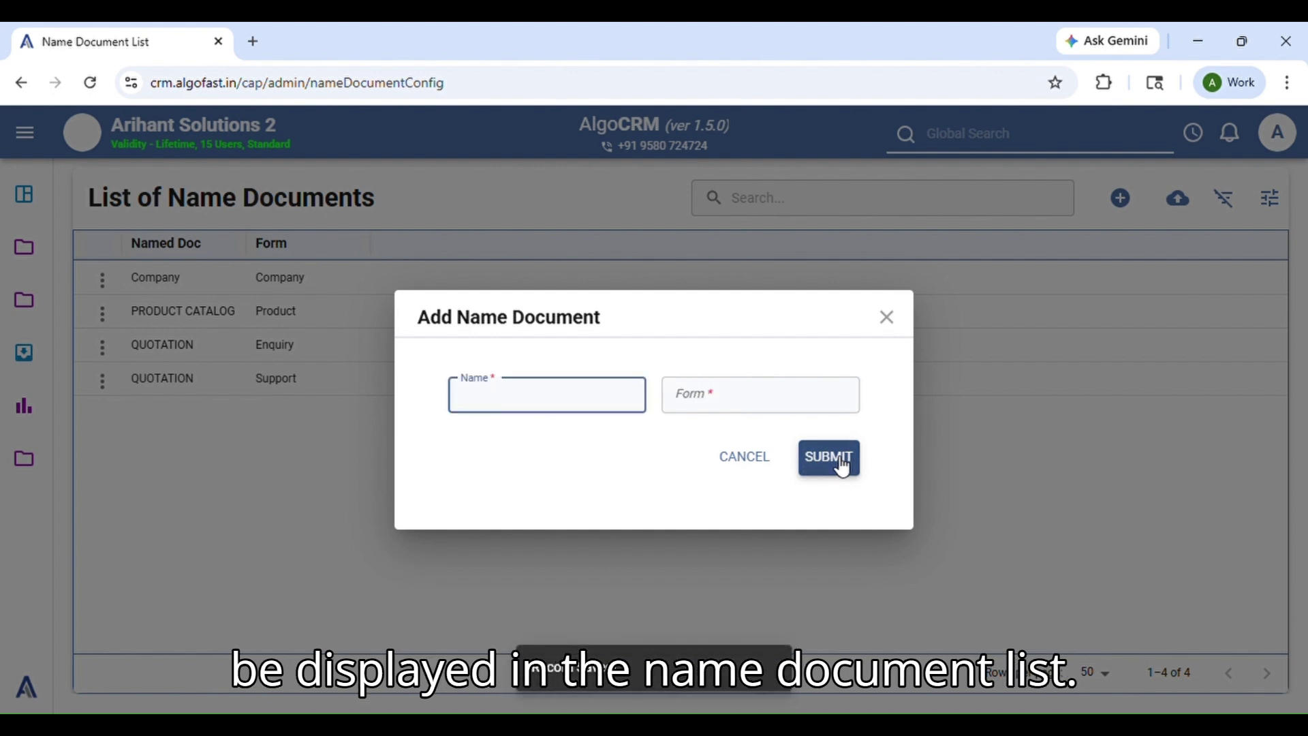
click(893, 312)
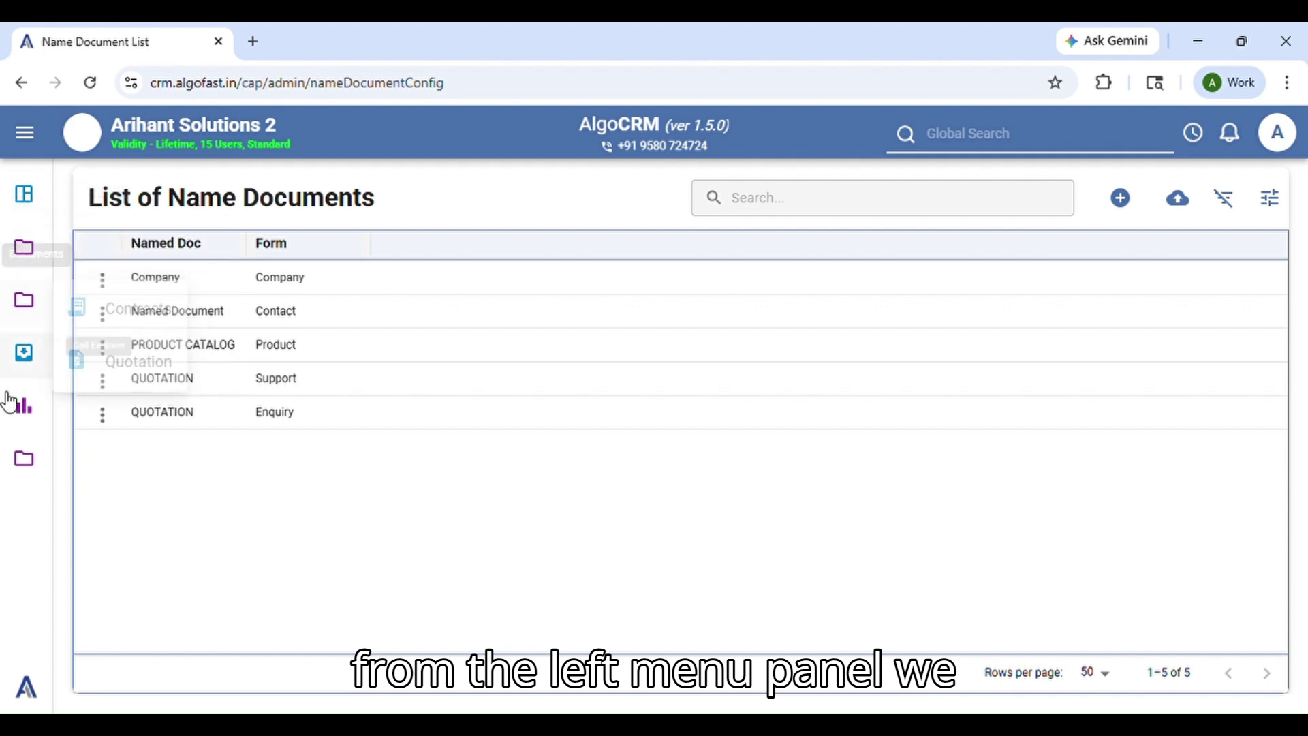
- Go to the Contacts list under Contact Masters and start adding a new contact
mouse_move(16, 460)
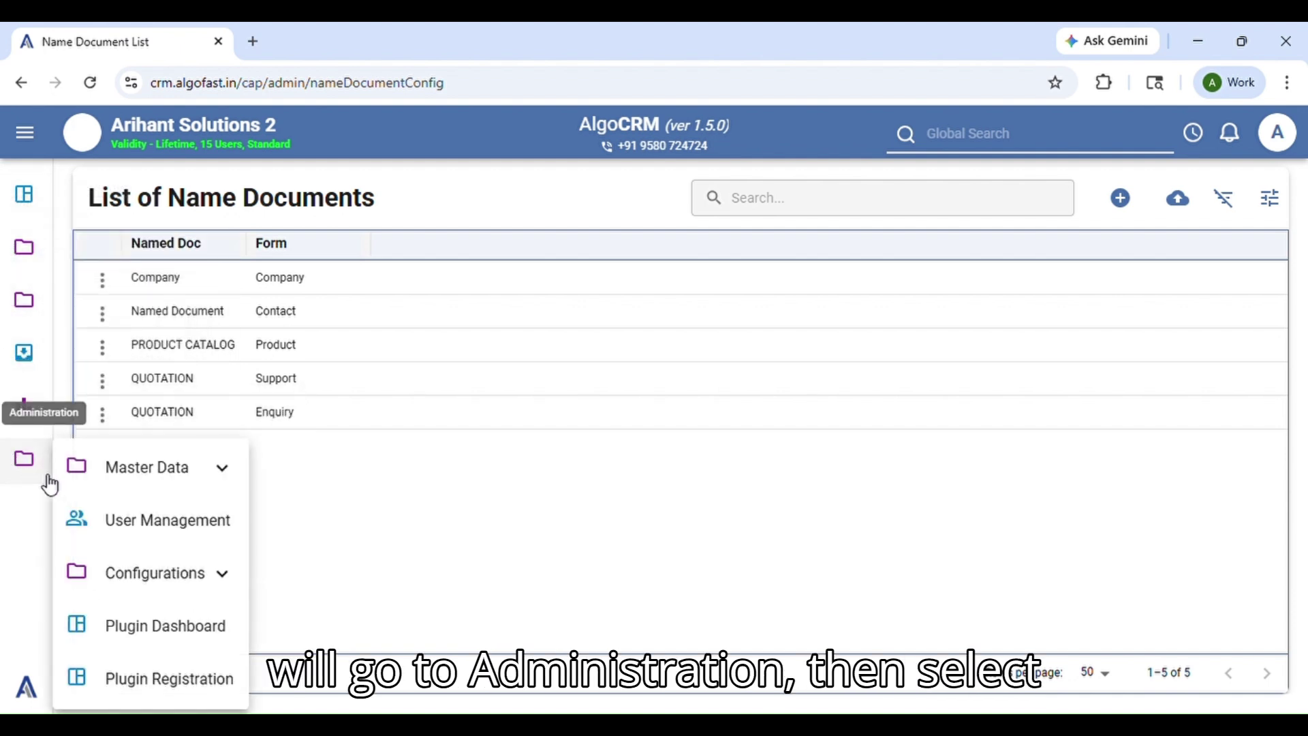
mouse_move(161, 485)
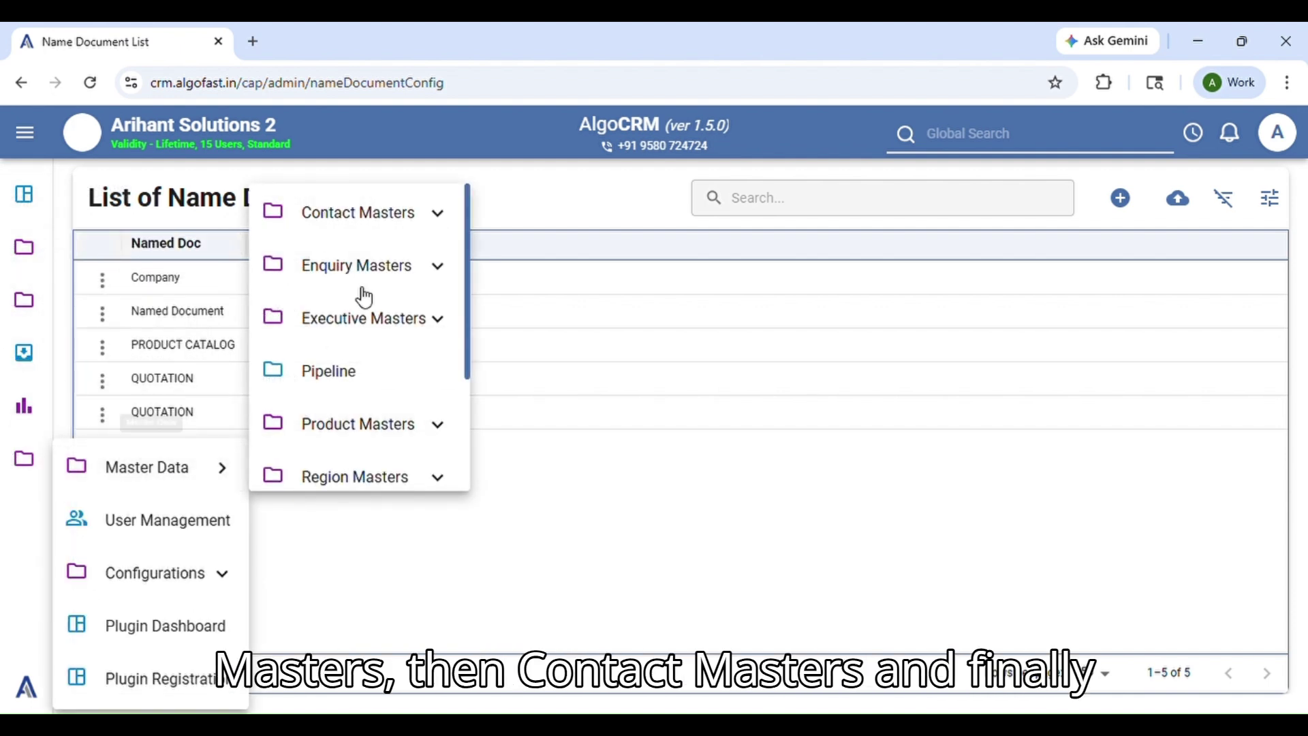
mouse_move(392, 229)
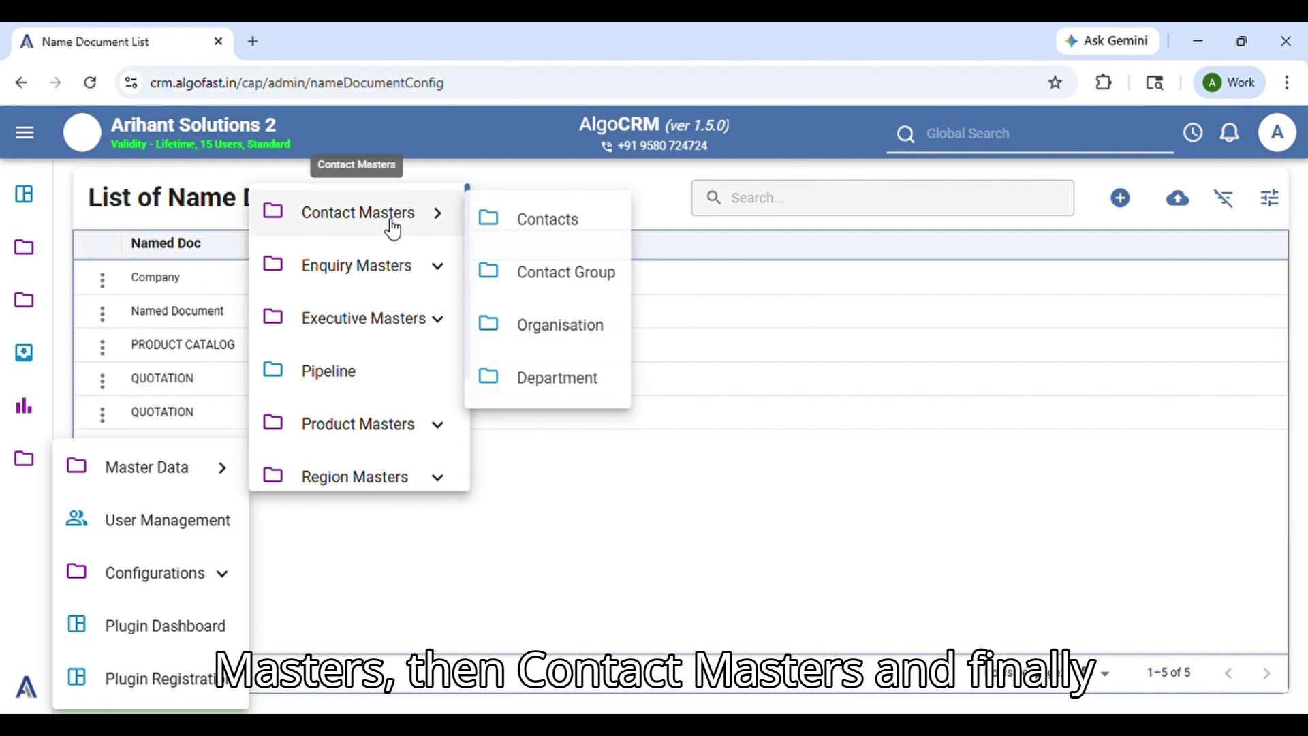
click(564, 237)
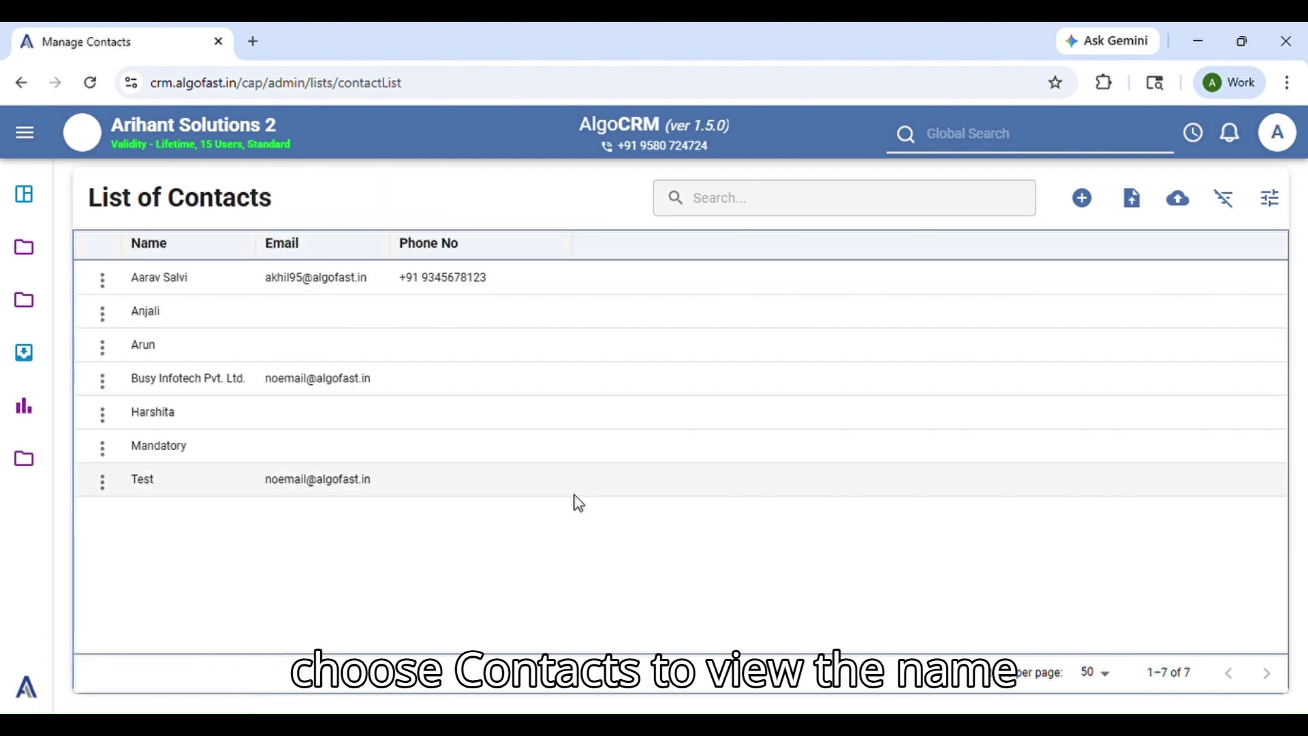
click(1088, 204)
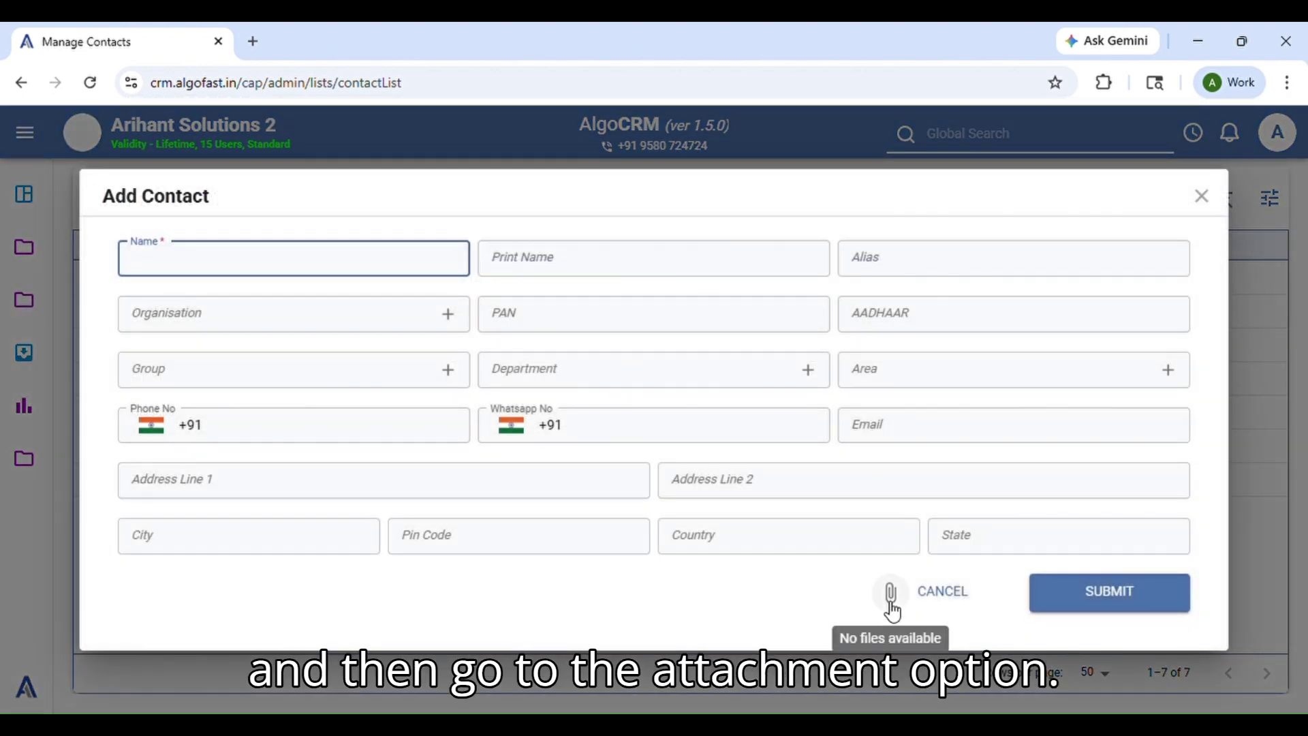
- Attach 9.xlsx to the "Named Document" row in the new contact's document list and confirm the attachments
click(890, 598)
scroll(544, 515, down, 2)
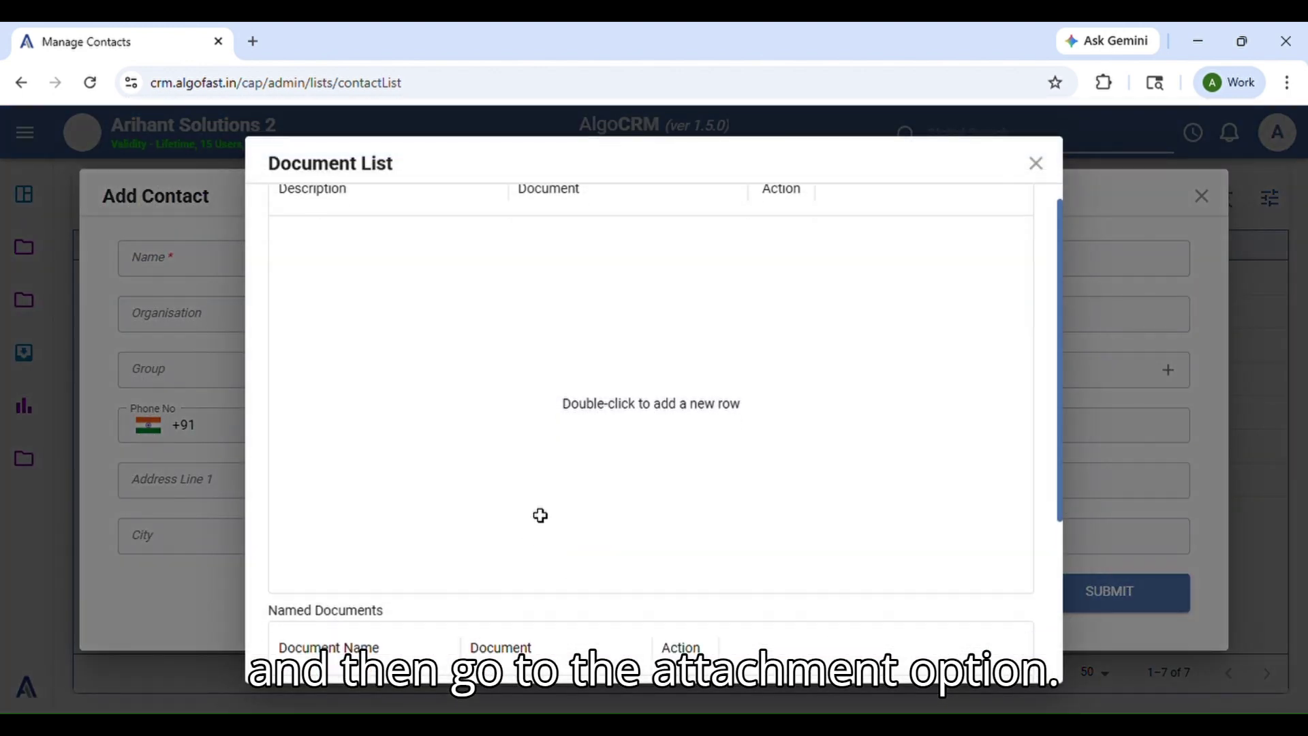
scroll(544, 514, down, 2)
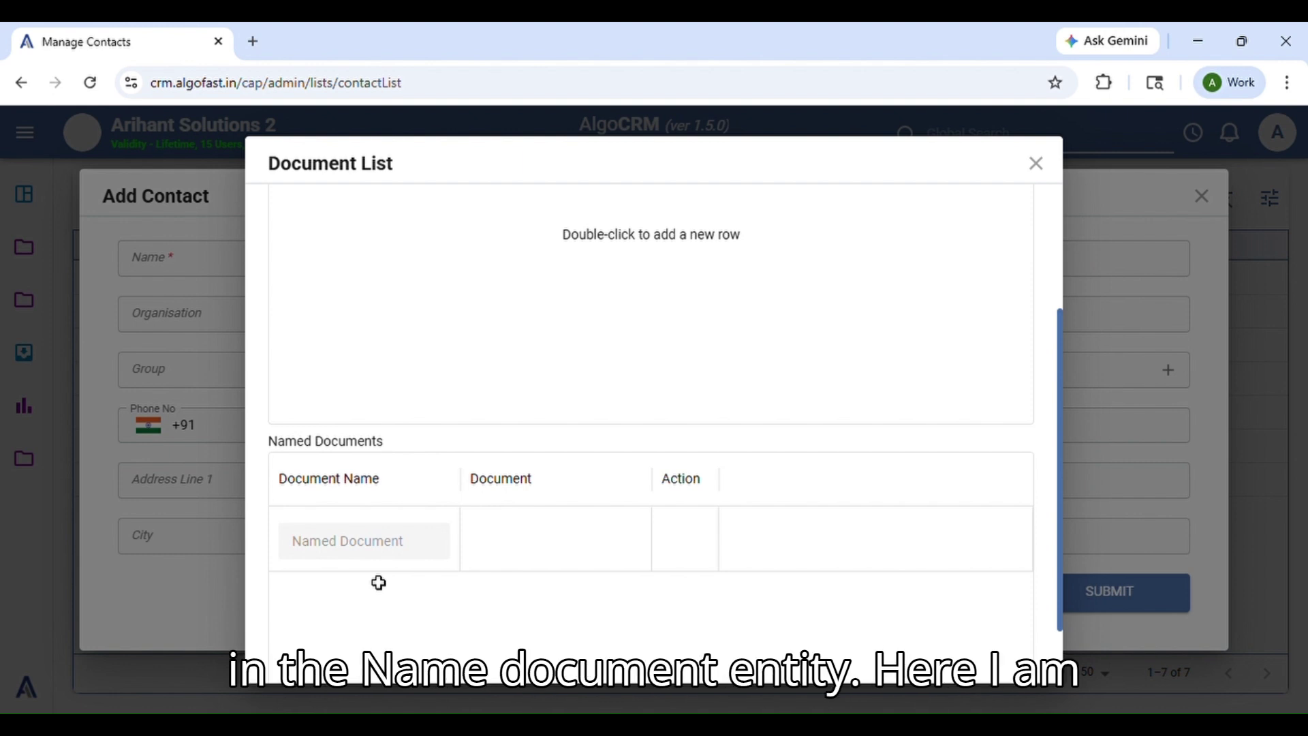
click(540, 573)
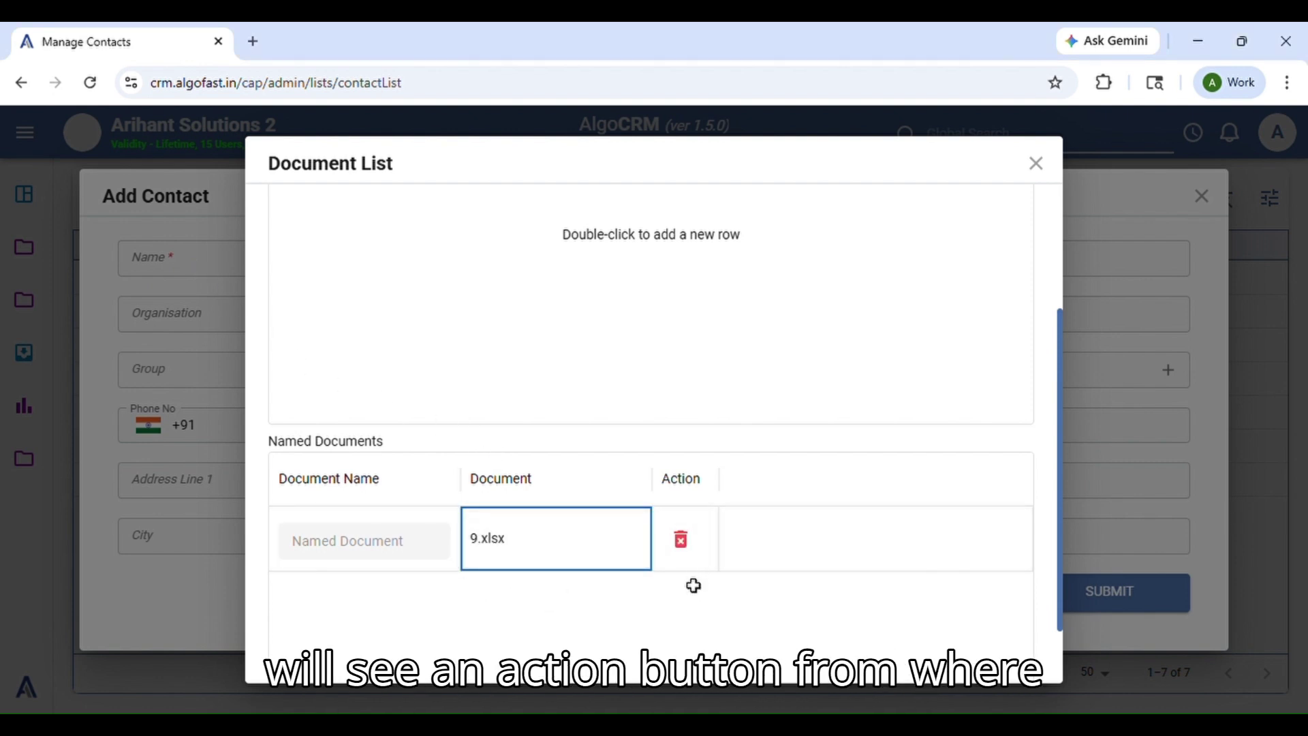
click(599, 619)
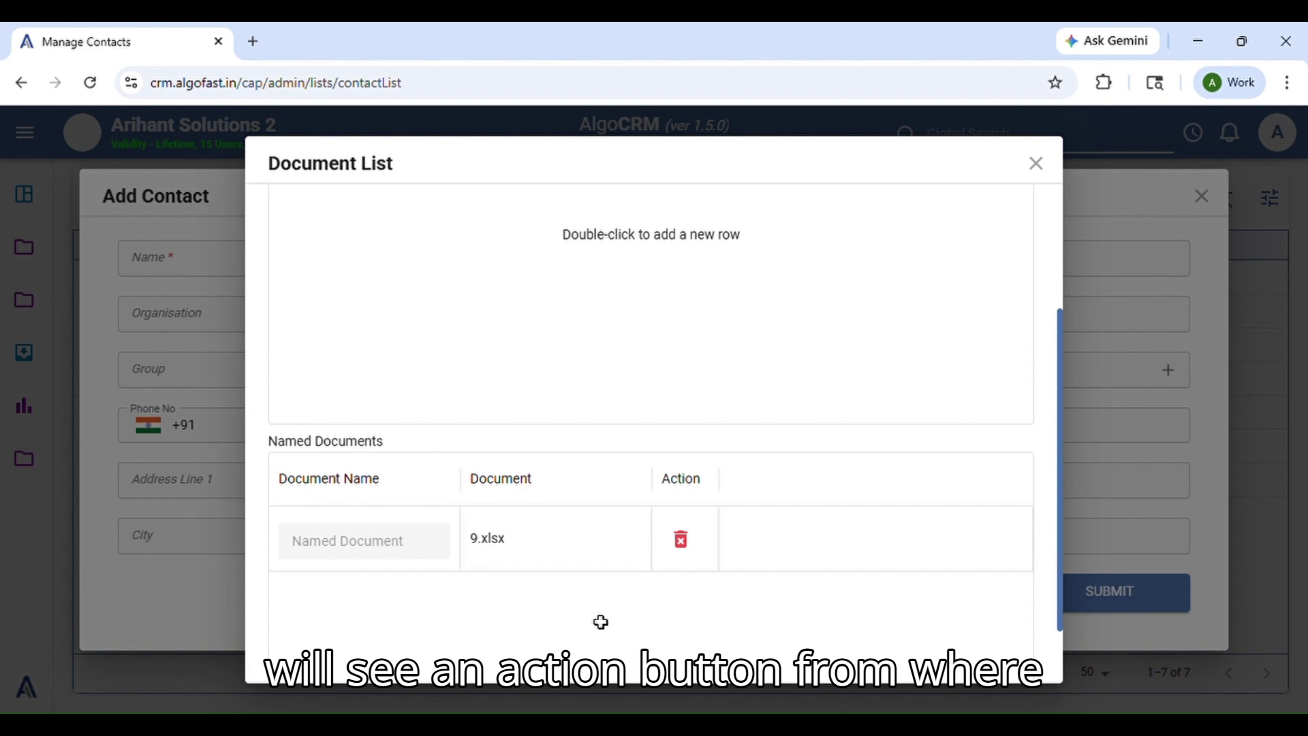
scroll(579, 595, up, 3)
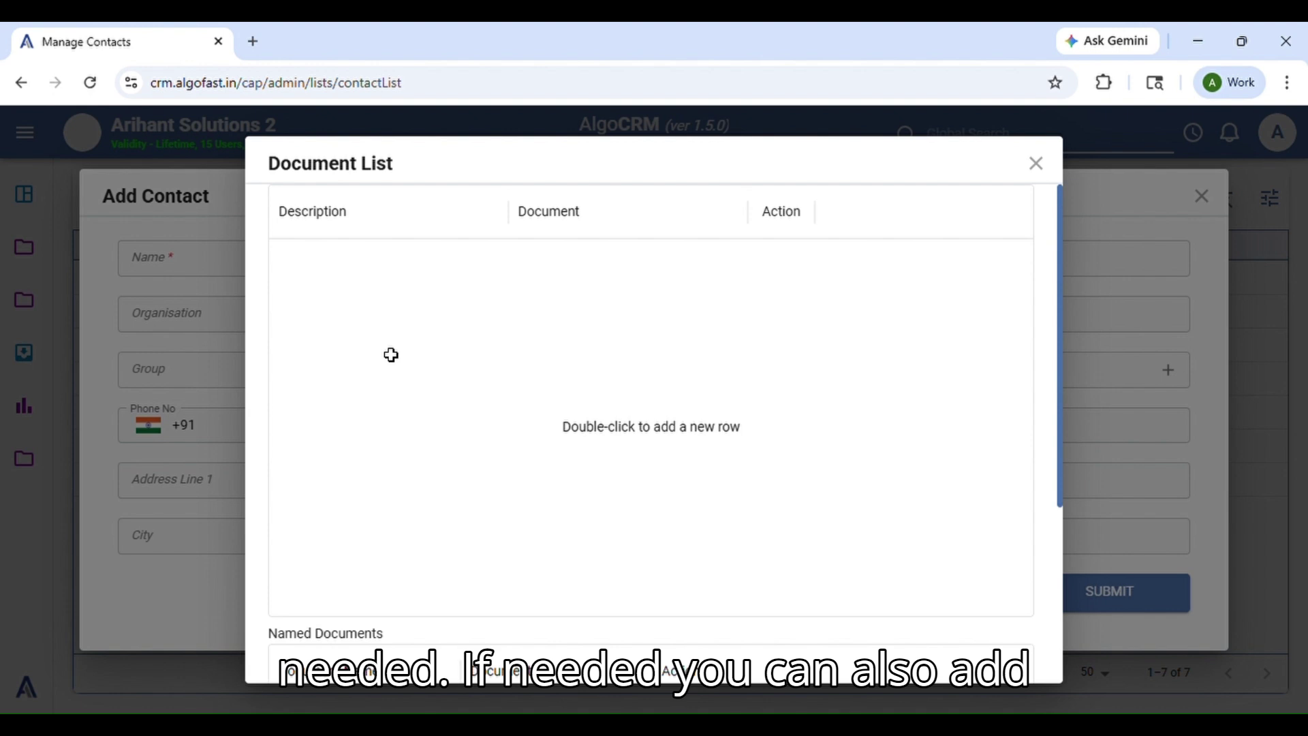
scroll(564, 525, down, 3)
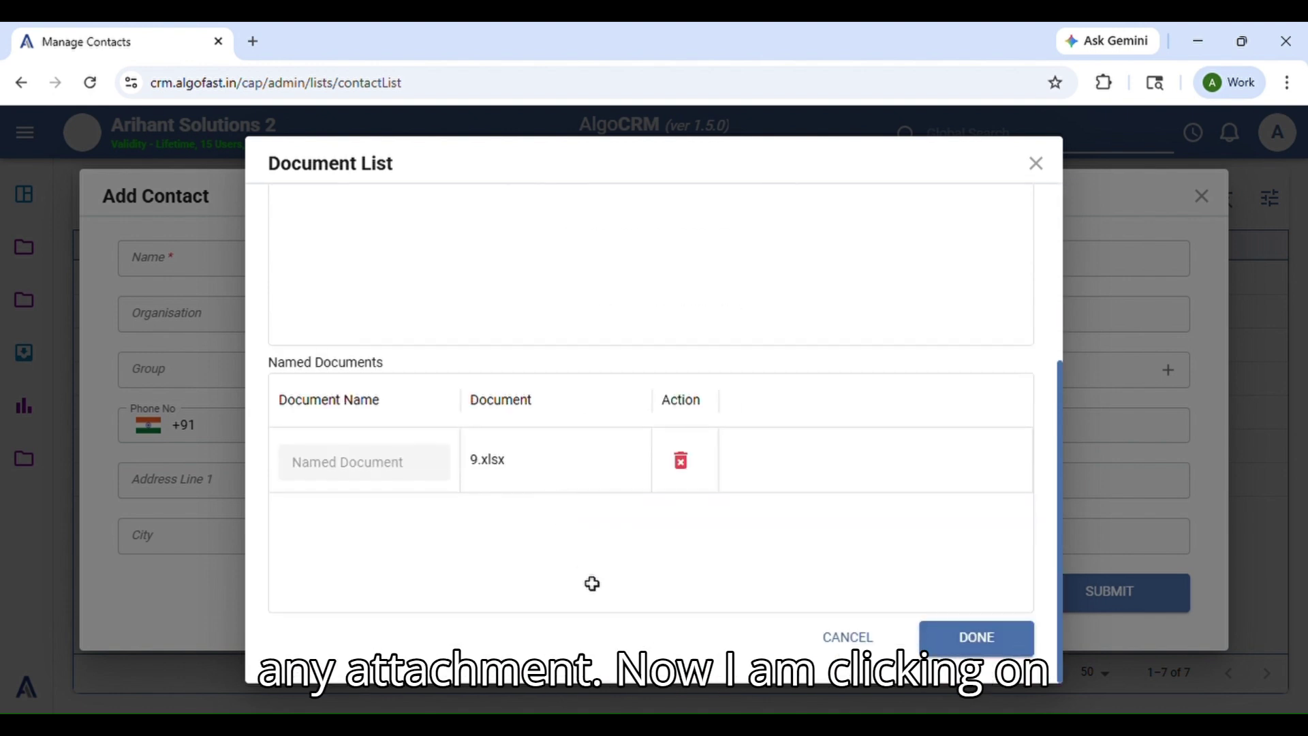
click(964, 644)
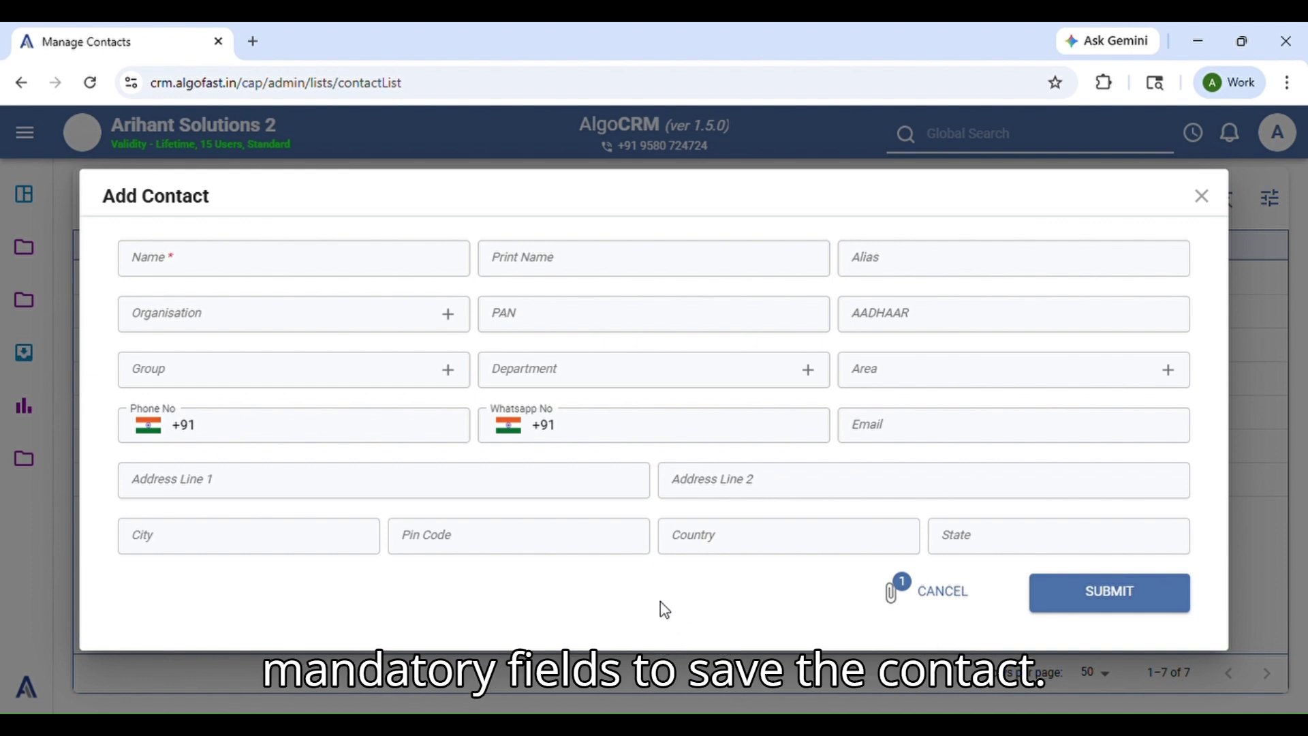
- Enter the contact's name, submit the new contact and close the form
click(242, 273)
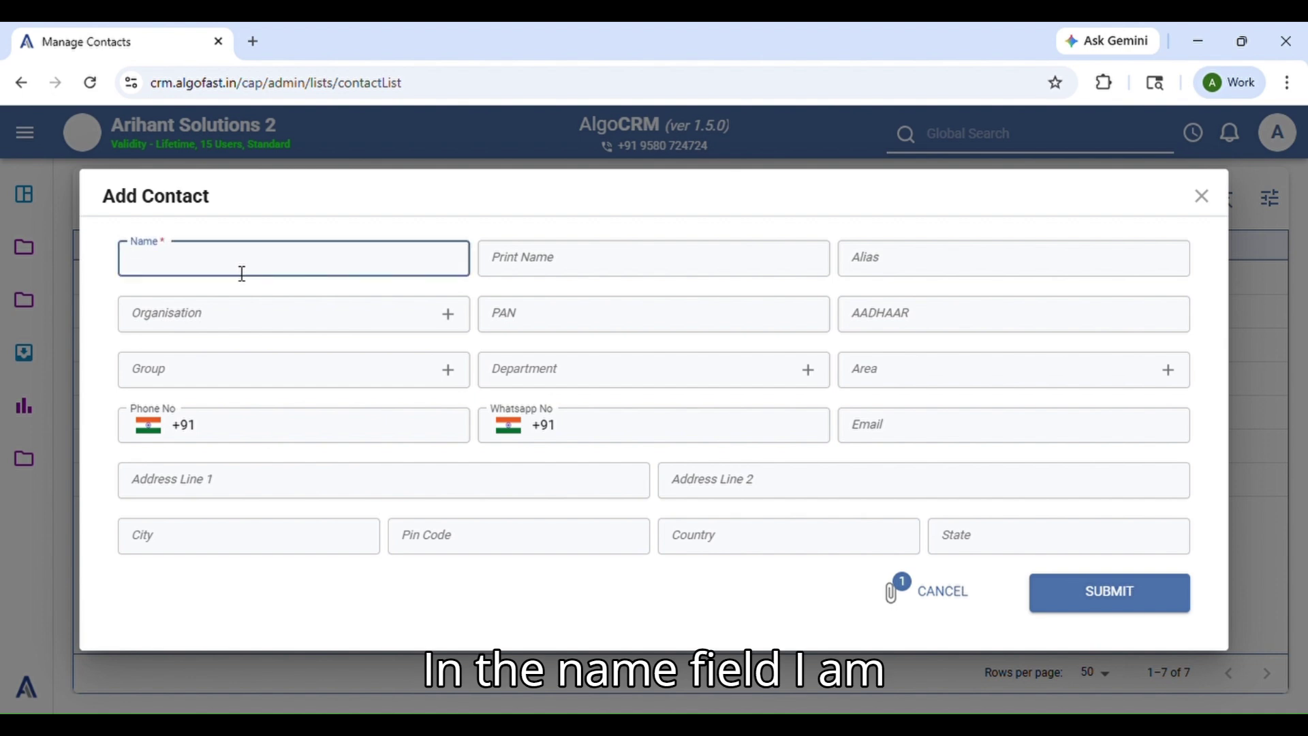
text(A)
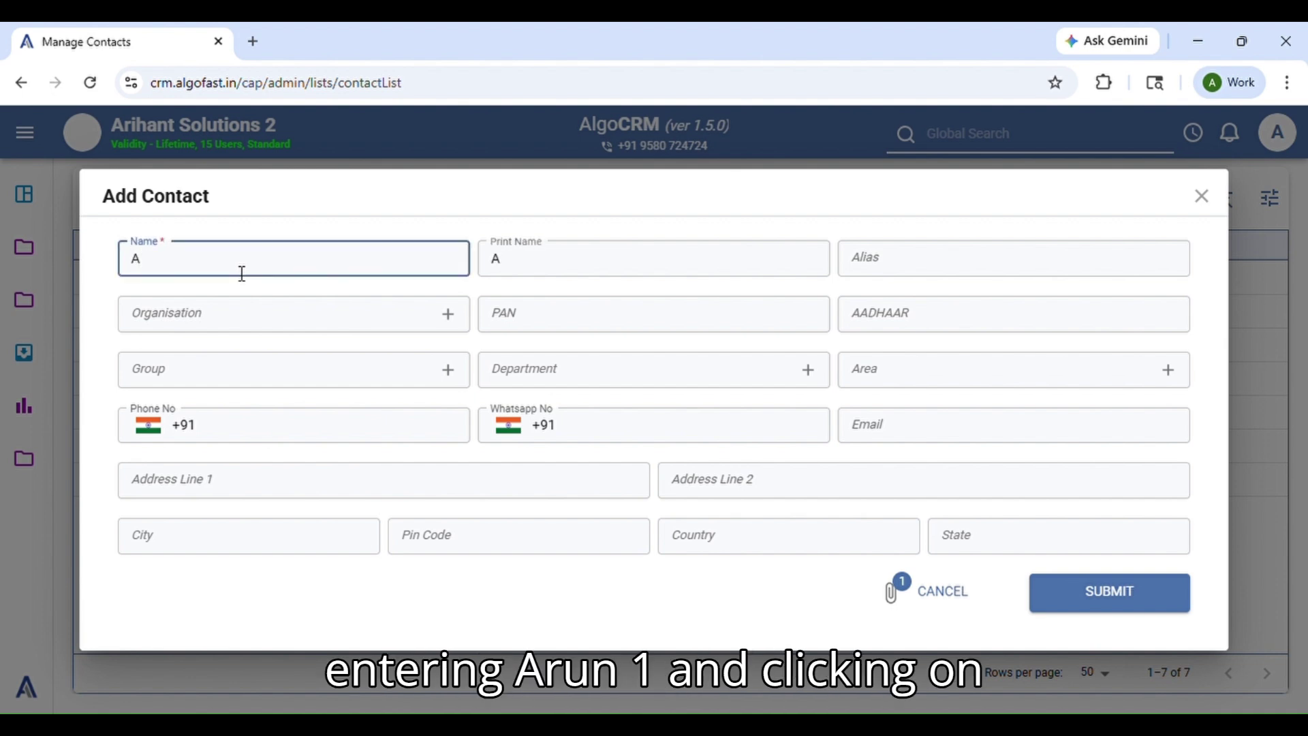
text(run1)
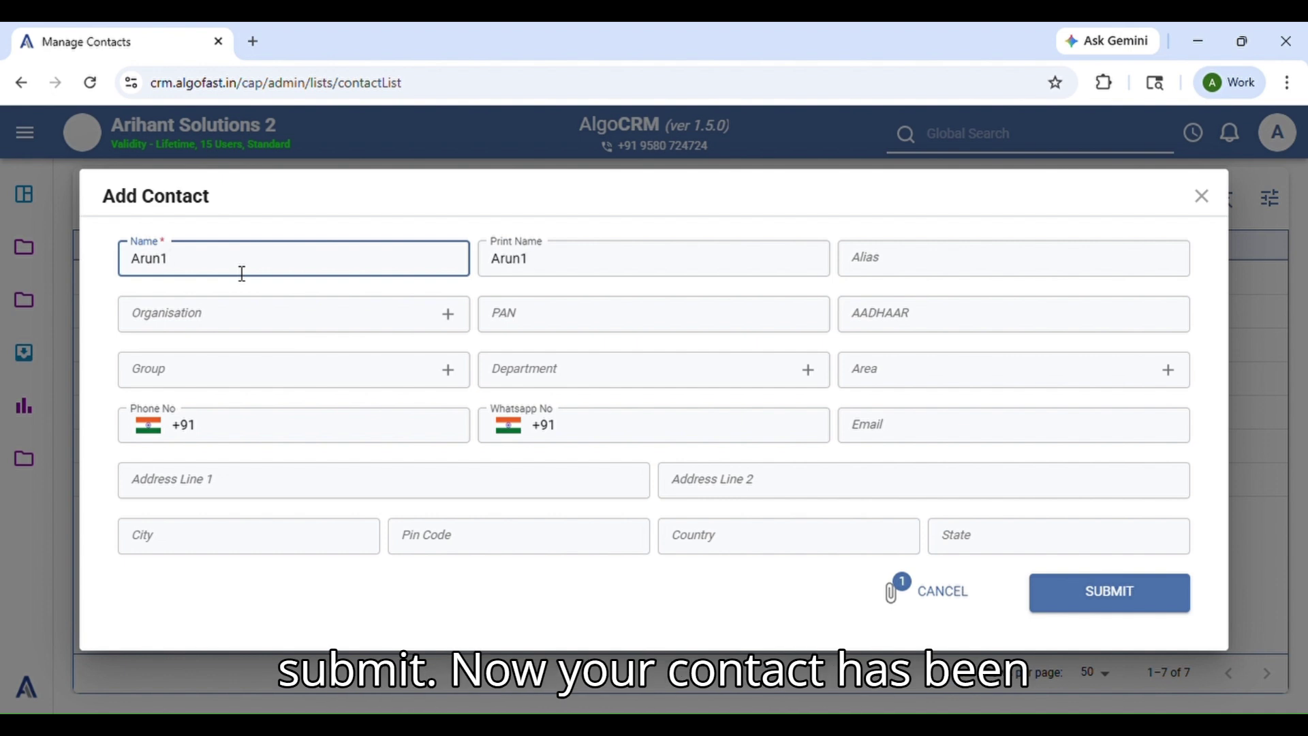
click(1072, 600)
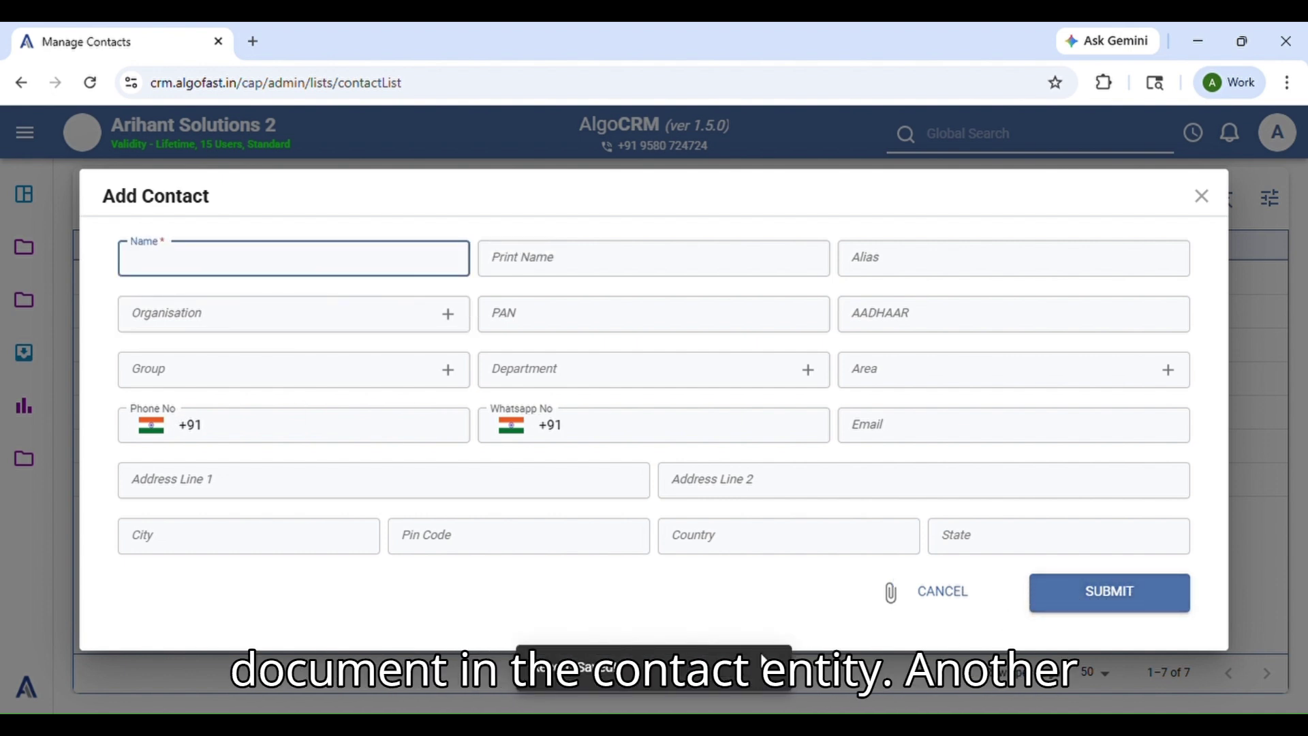
click(1207, 202)
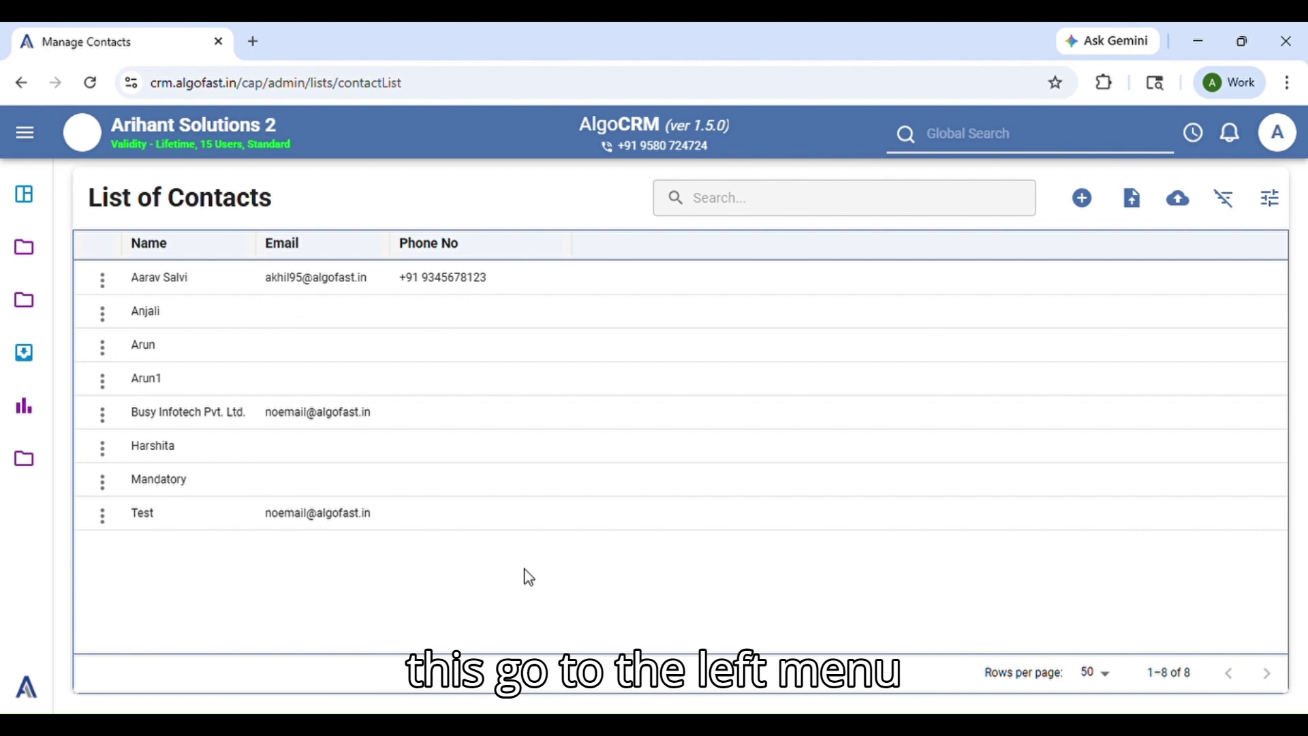
- Open Notification Config and collapse, then expand again, the Enquiry group of notification events
mouse_move(18, 475)
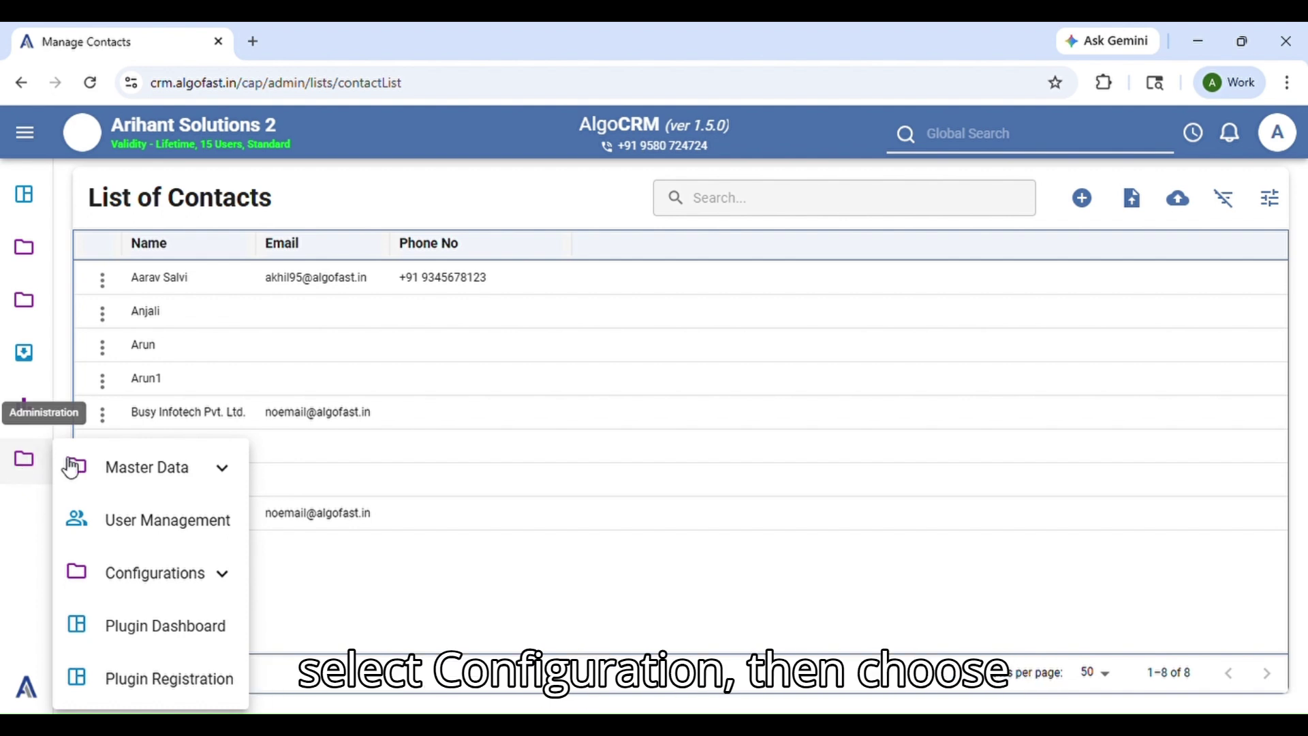
click(161, 590)
mouse_move(387, 338)
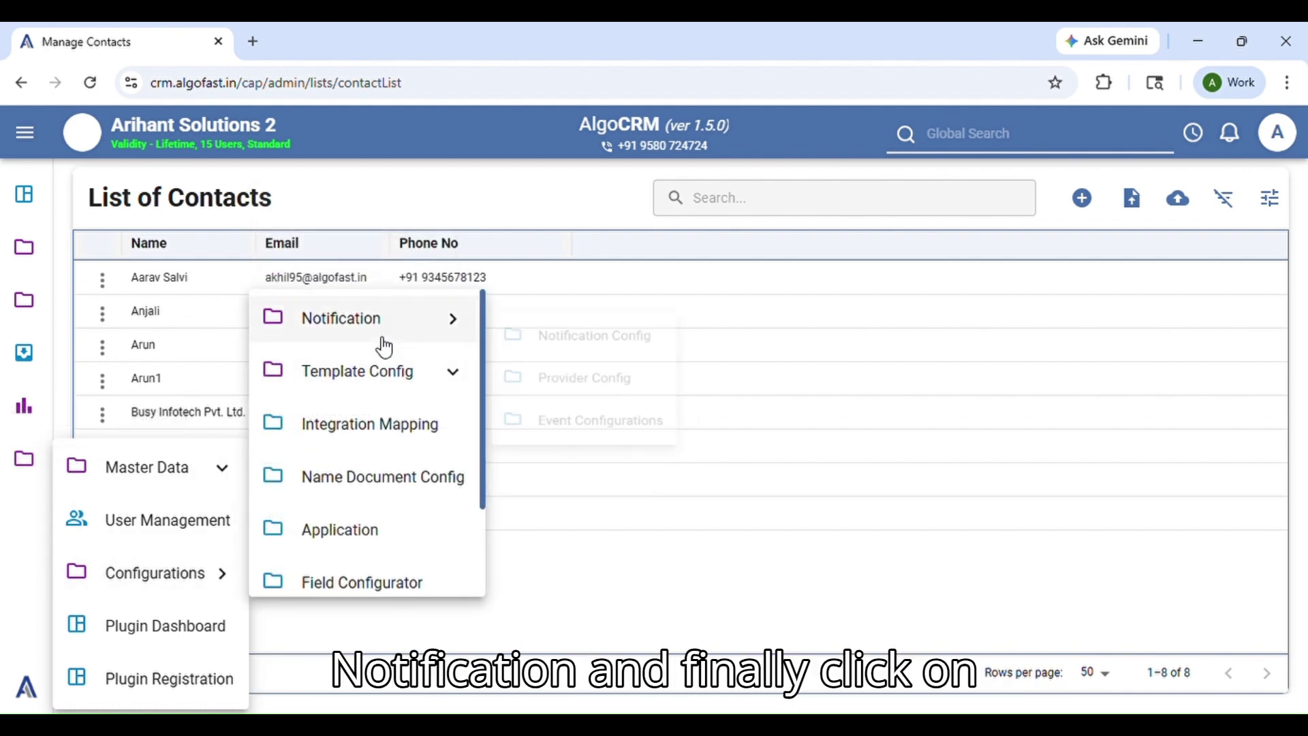
click(605, 342)
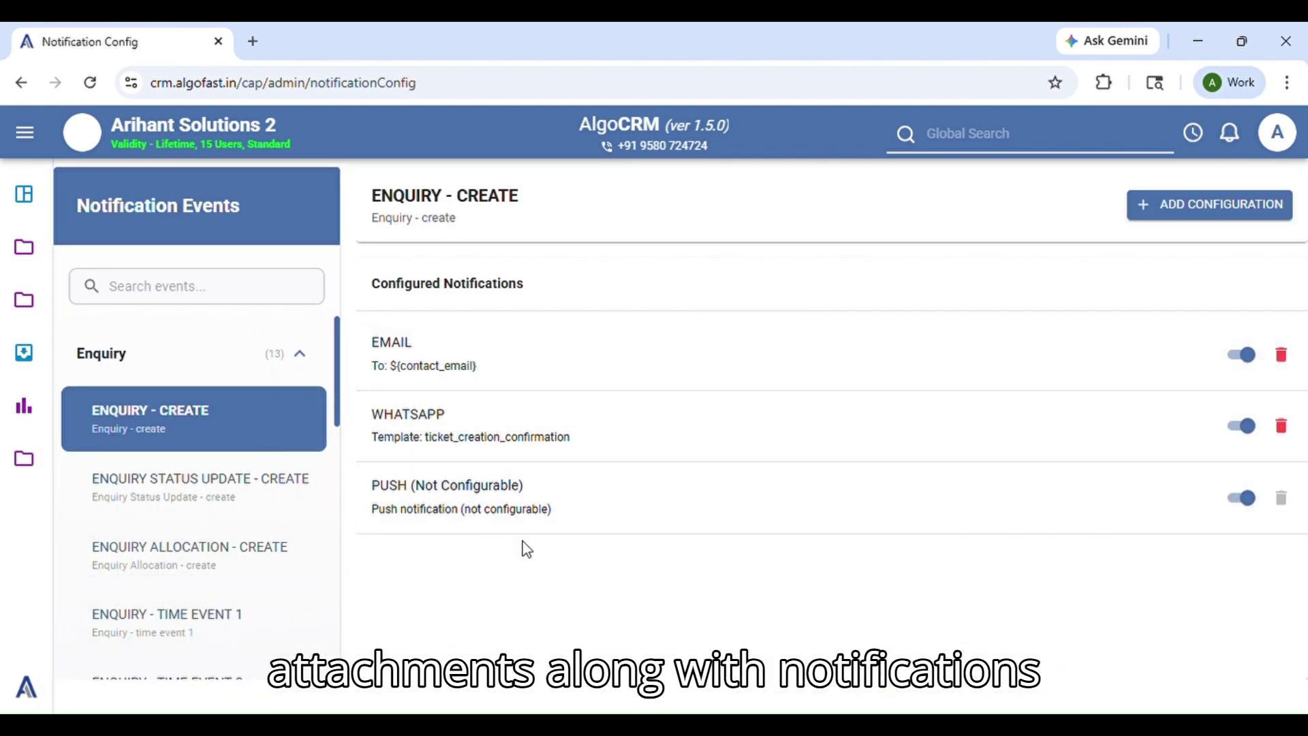
click(304, 355)
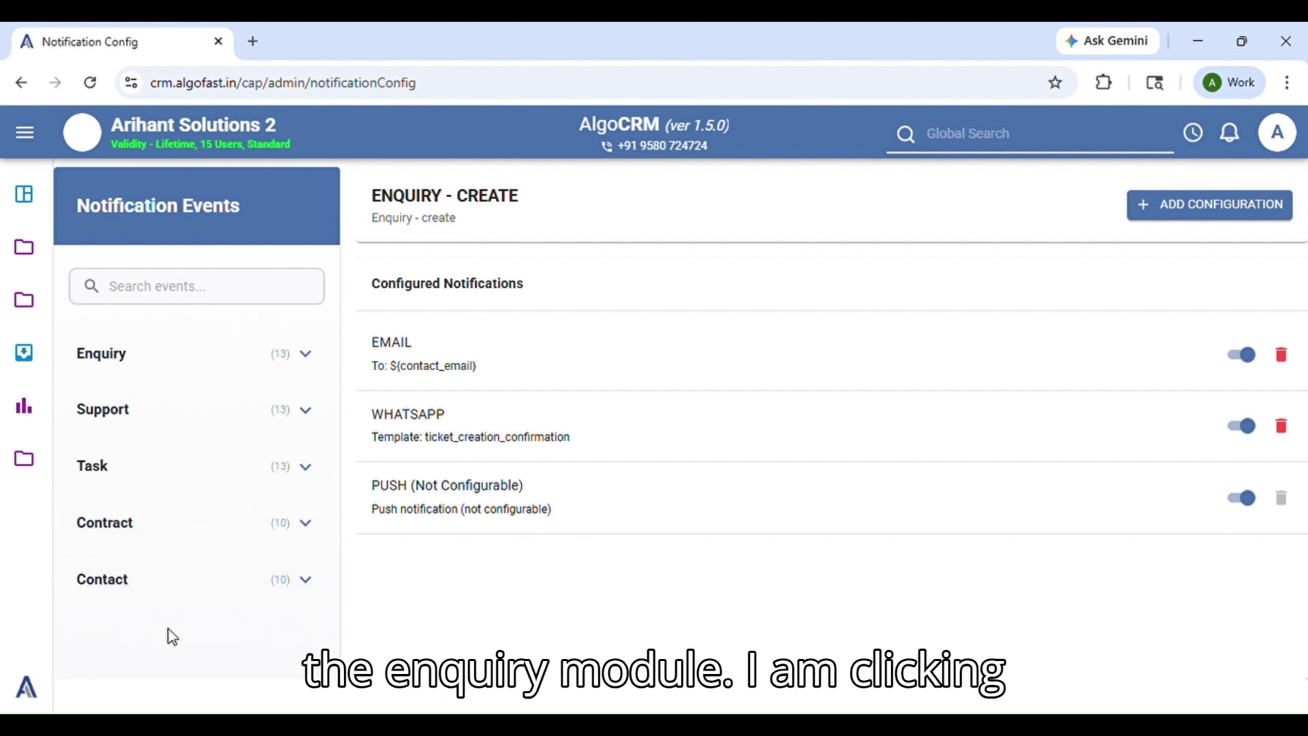
click(227, 374)
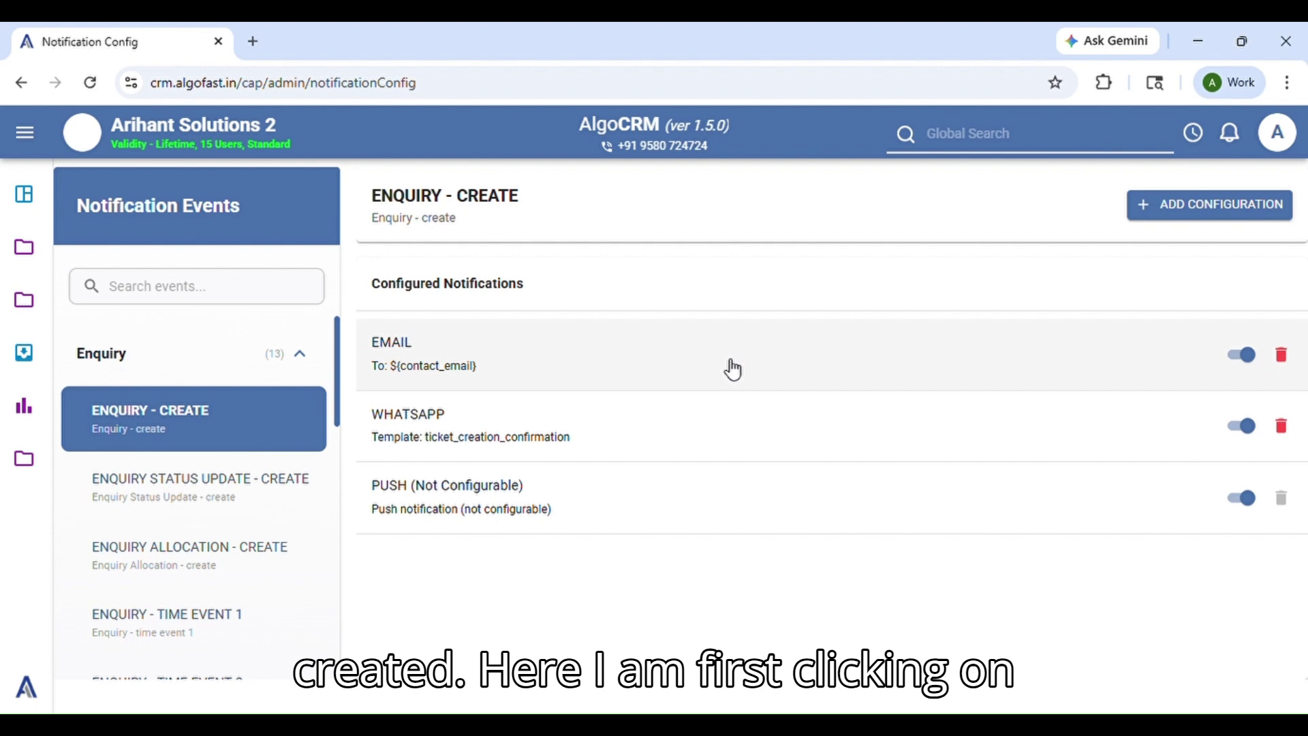
- Edit the ENQUIRY - CREATE email notification with QUOTATION as the attached document and a blank condition, and save the update
click(732, 366)
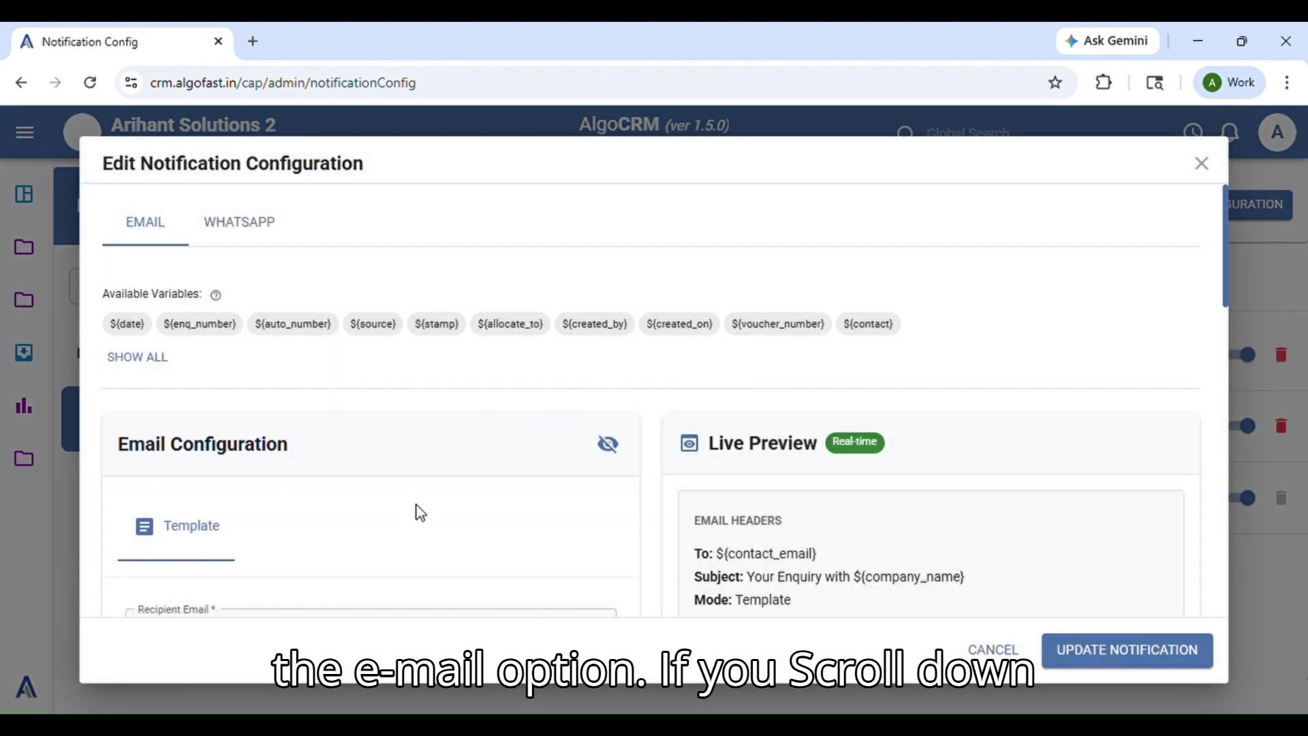
scroll(420, 513, down, 15)
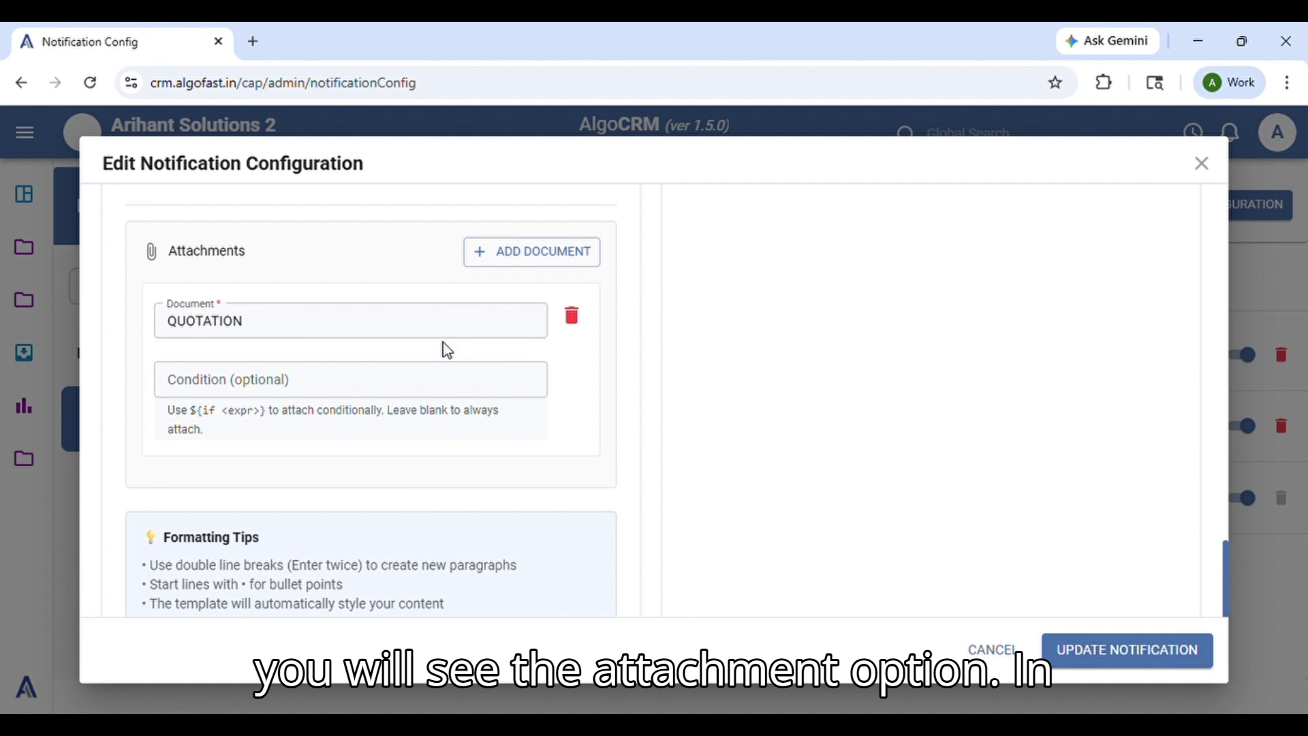
click(409, 336)
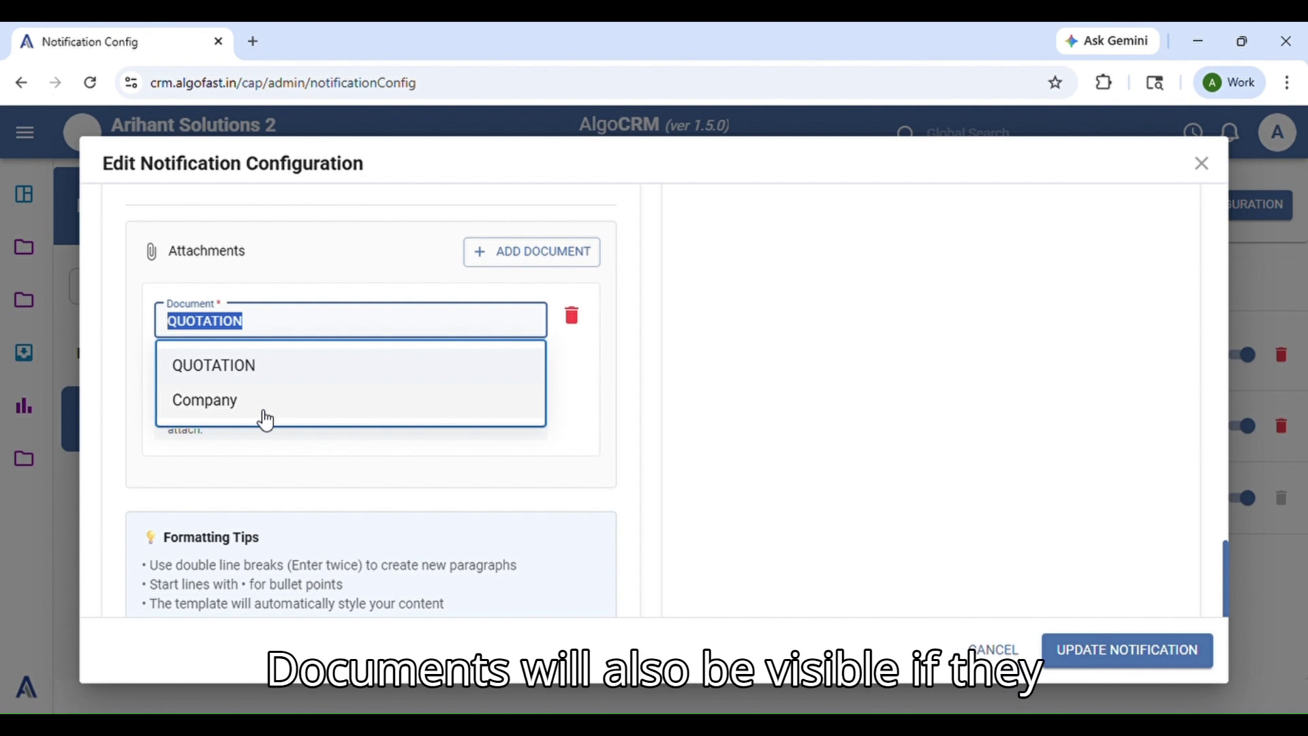
click(244, 451)
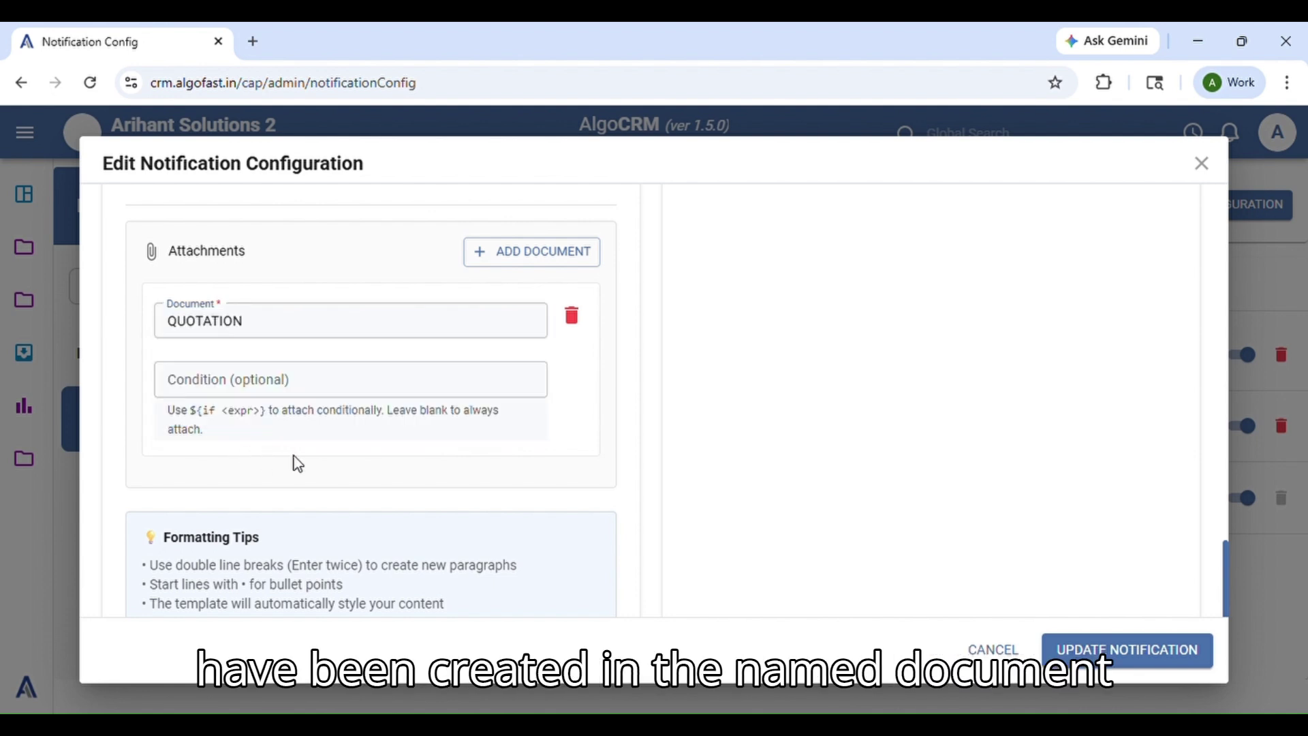
click(278, 395)
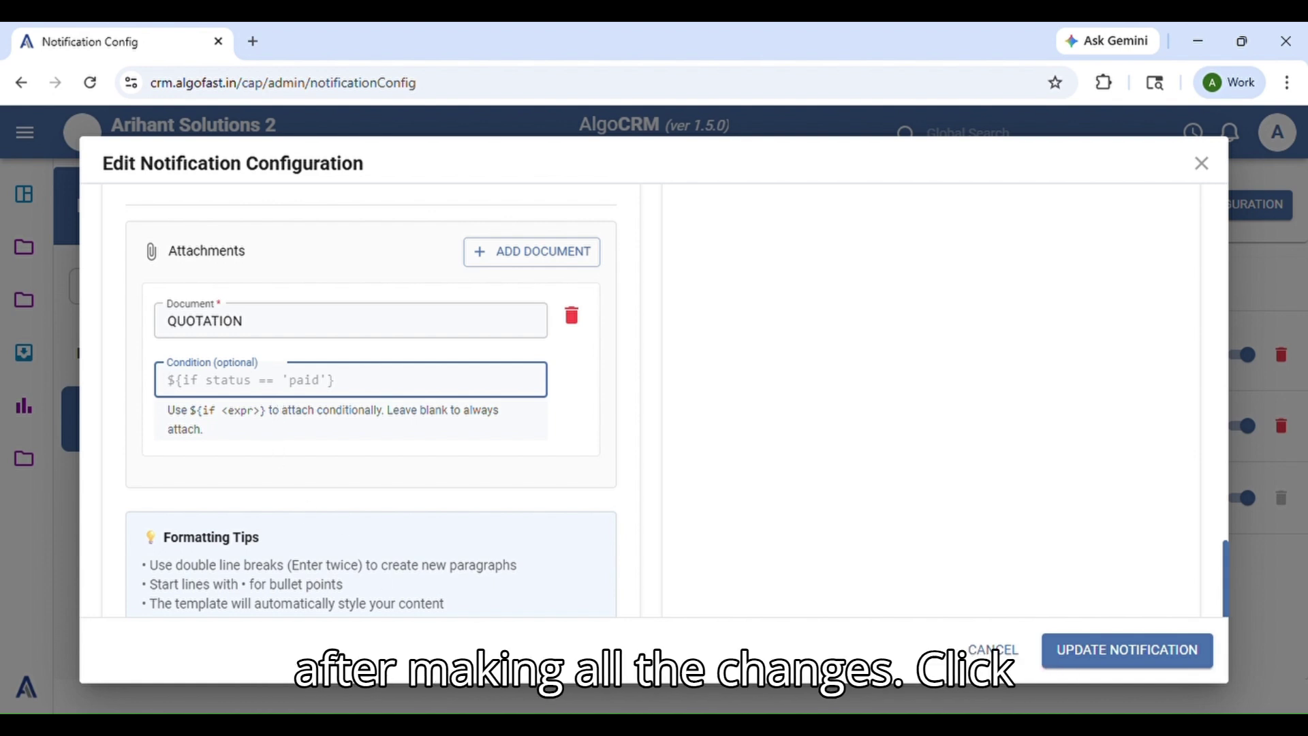
click(1089, 658)
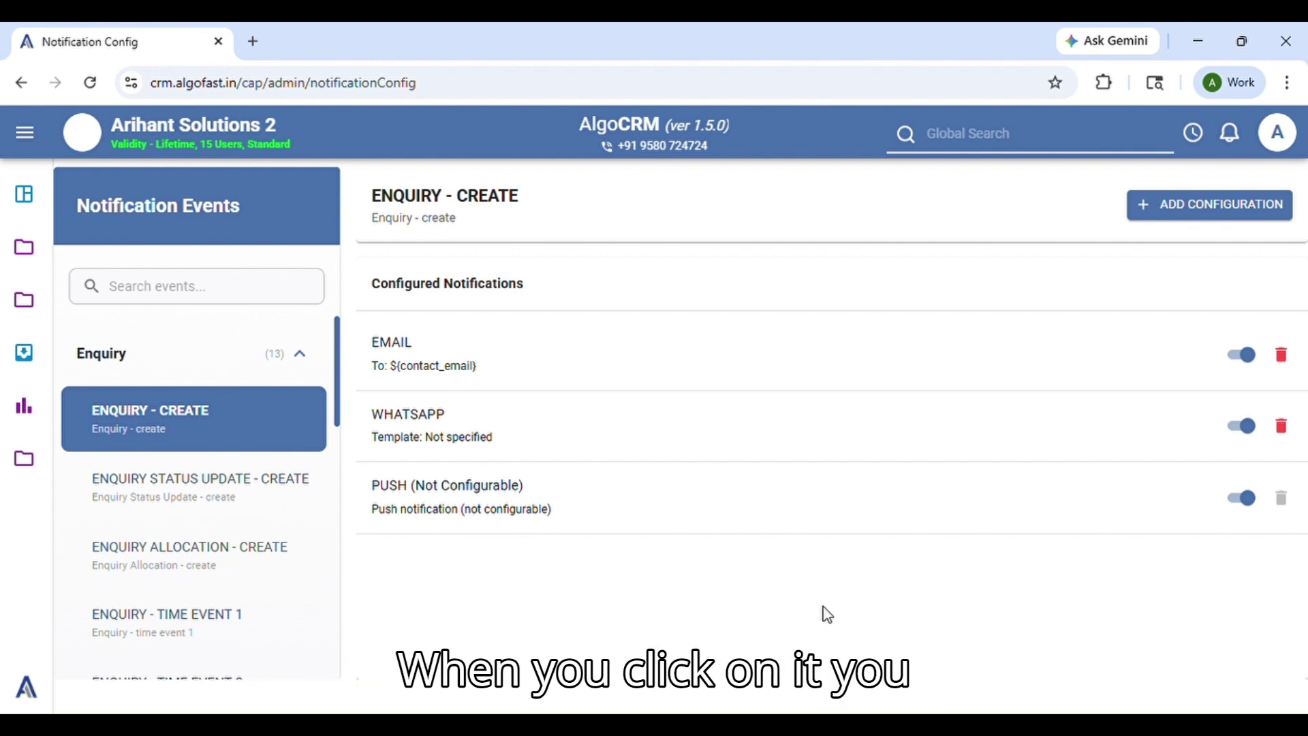
- Open the ENQUIRY - CREATE WhatsApp notification in Through Query mode and add a document attachment entry
click(638, 449)
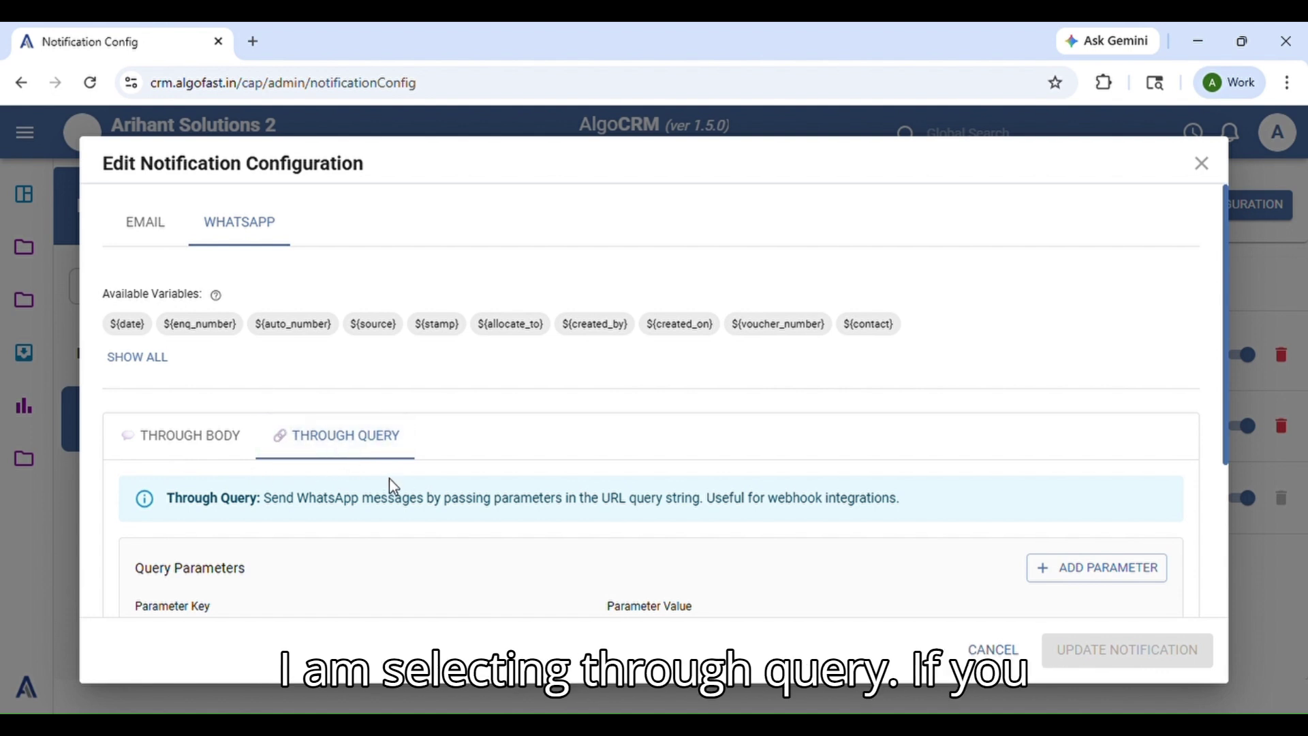
scroll(391, 485, down, 3)
scroll(407, 505, down, 3)
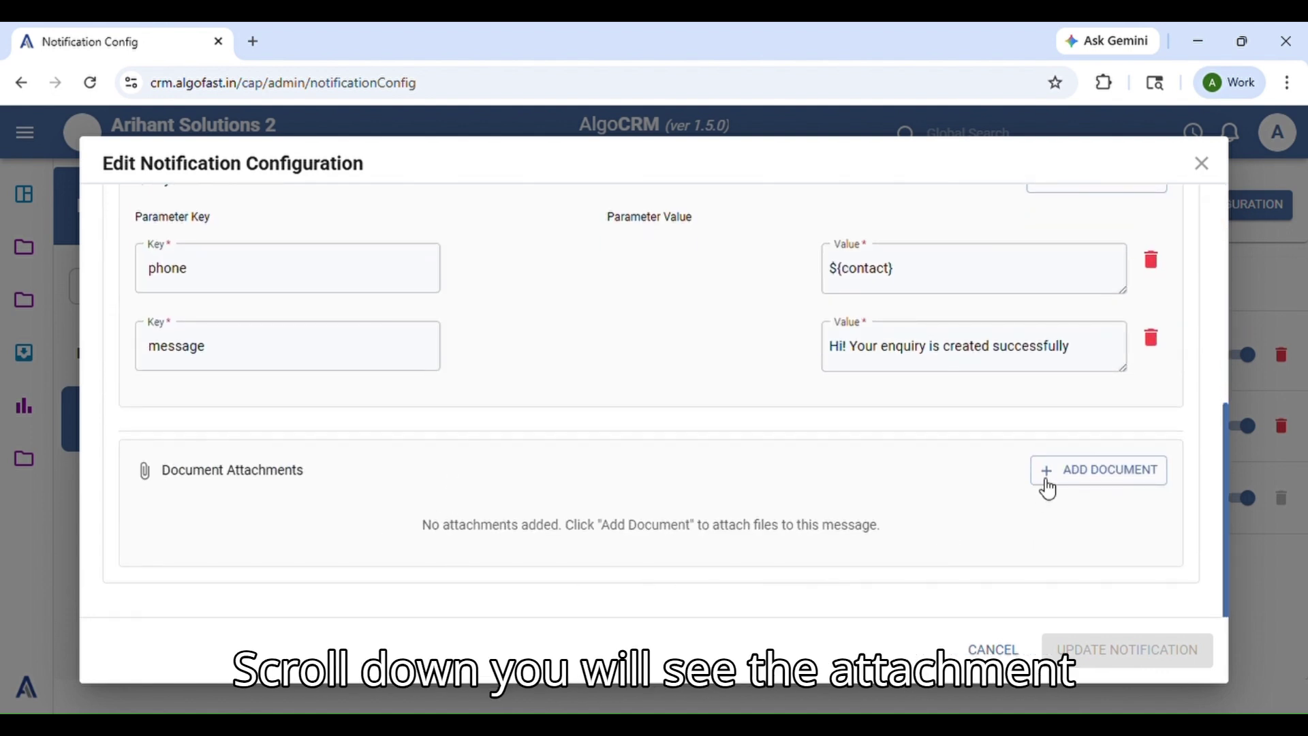
click(1072, 476)
scroll(412, 482, down, 3)
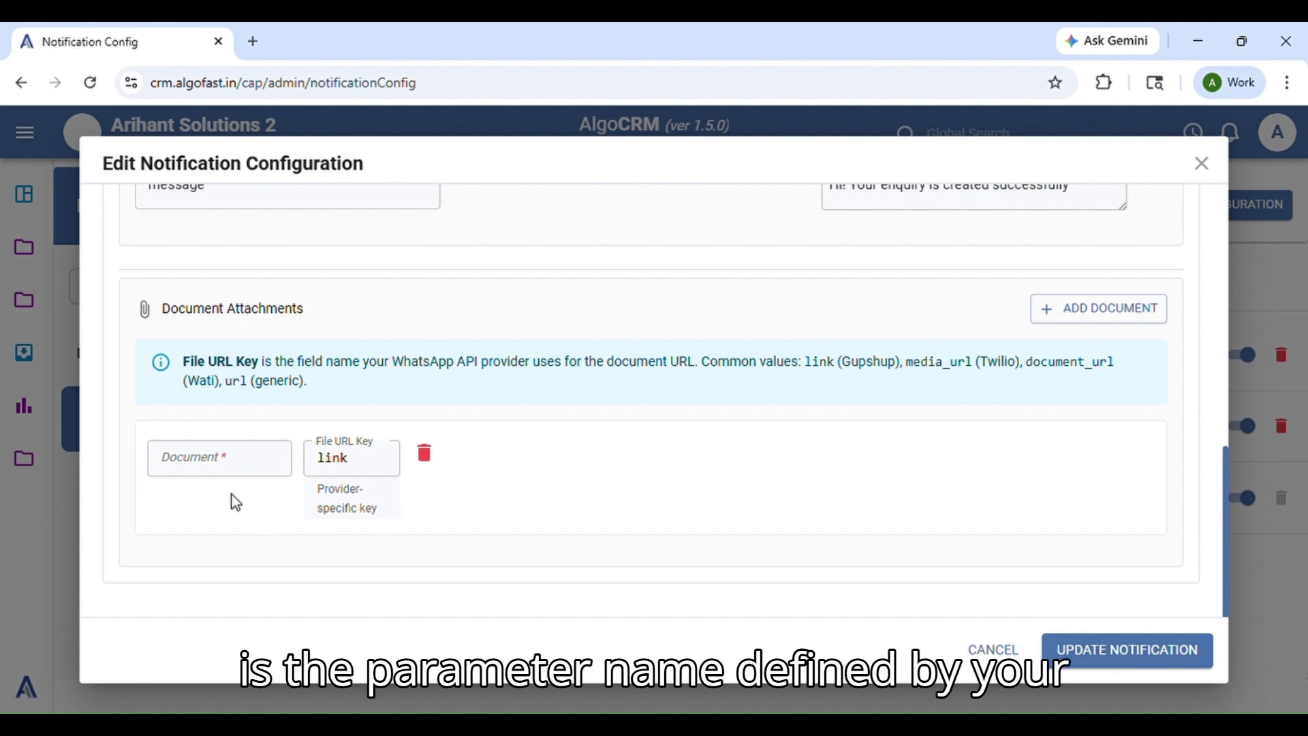
- Choose QUOTATION as the WhatsApp attachment document, update the notification and collapse the Enquiry event group
click(238, 469)
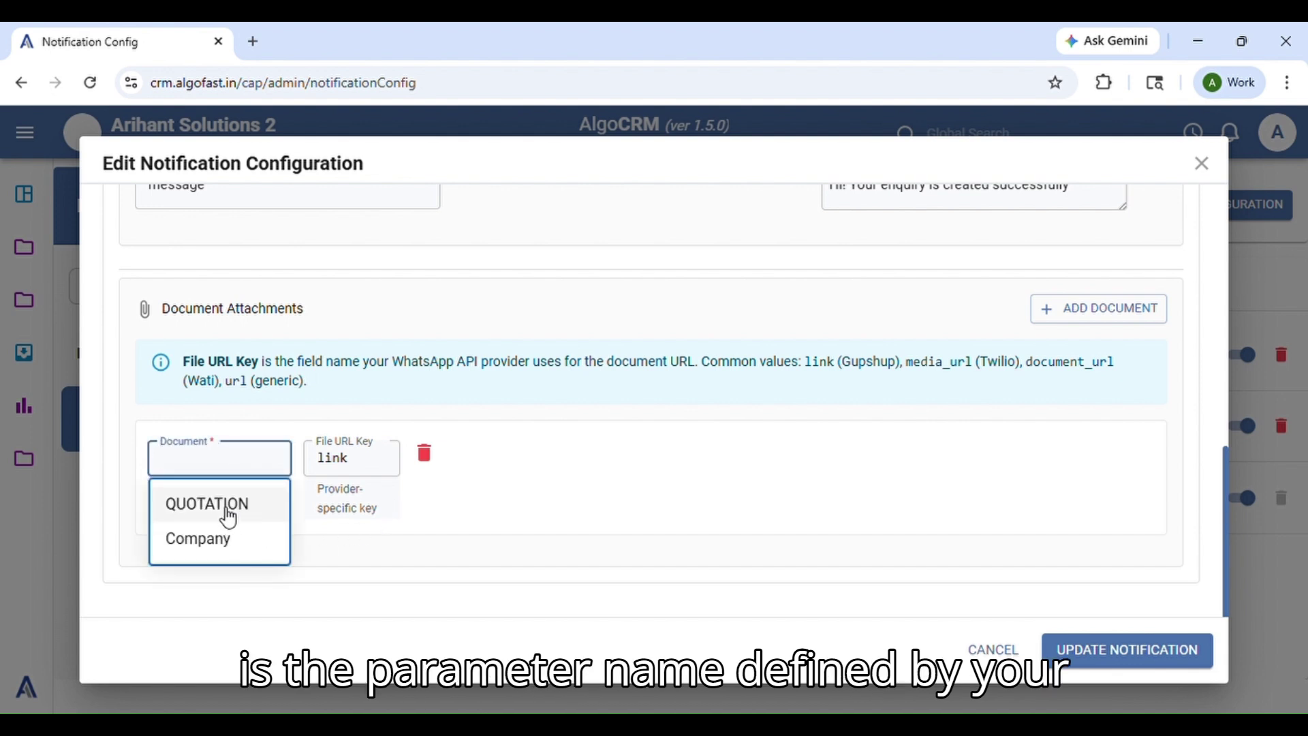
click(227, 508)
click(249, 511)
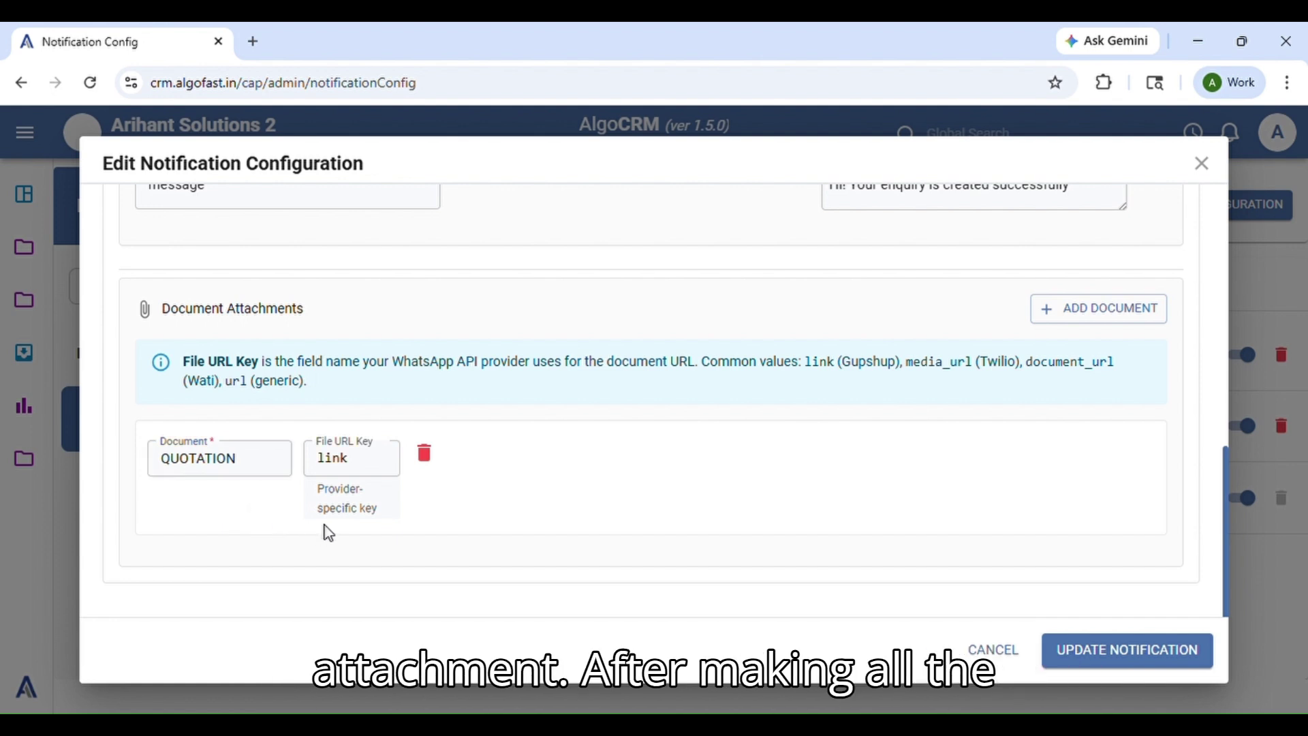
click(1107, 648)
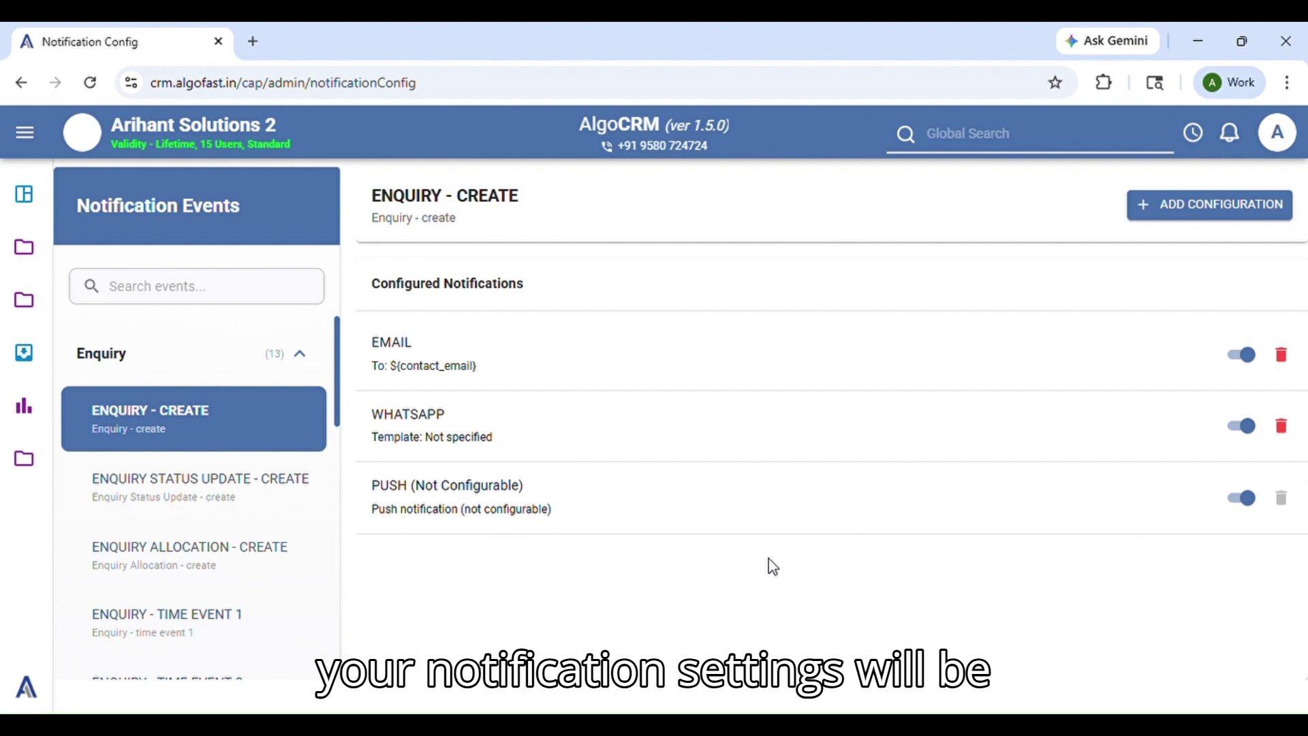
click(306, 357)
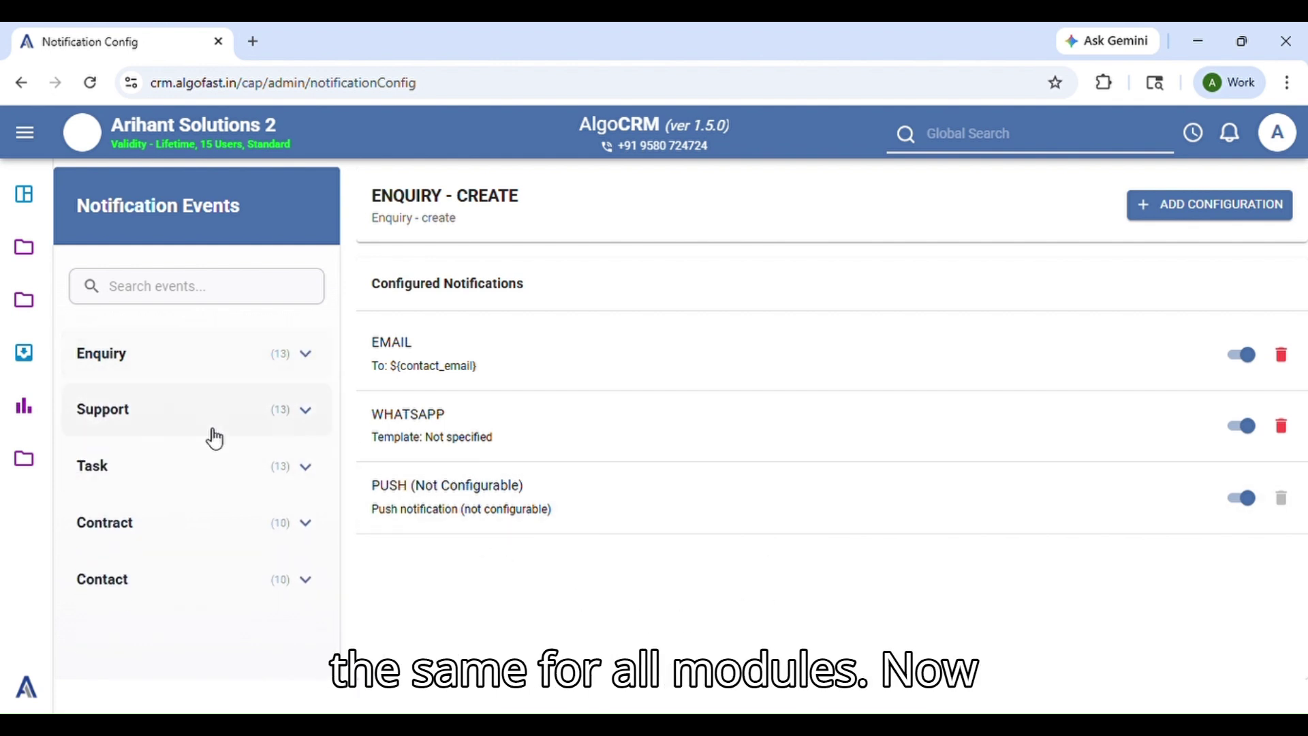